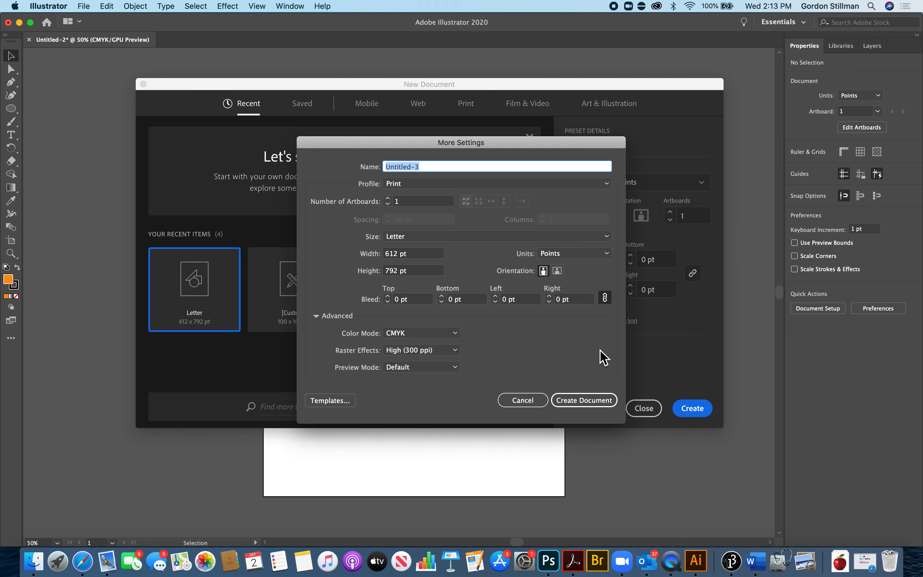
Create a new Letter-size print document with three artboards.
{"action": "left_click", "coordinate": [388, 198]}
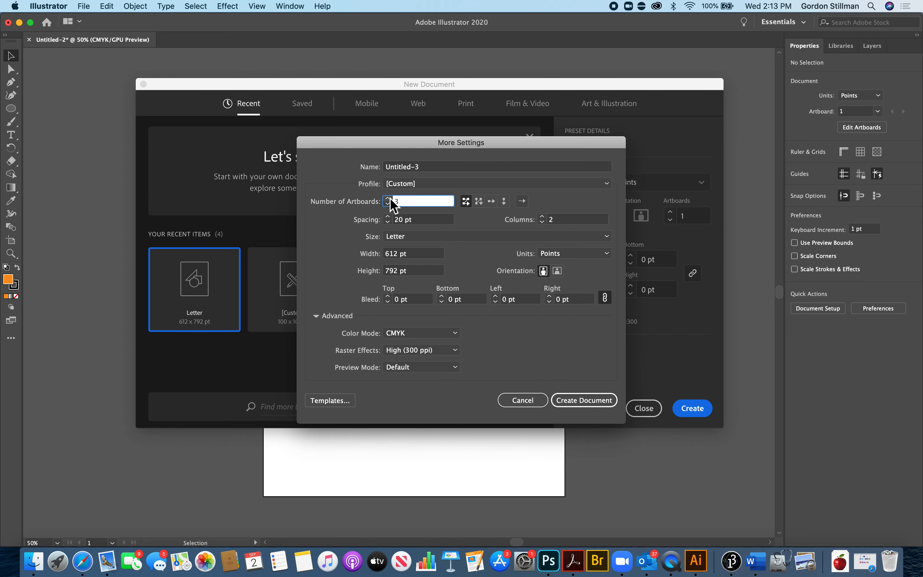
{"action": "left_click", "coordinate": [584, 400]}
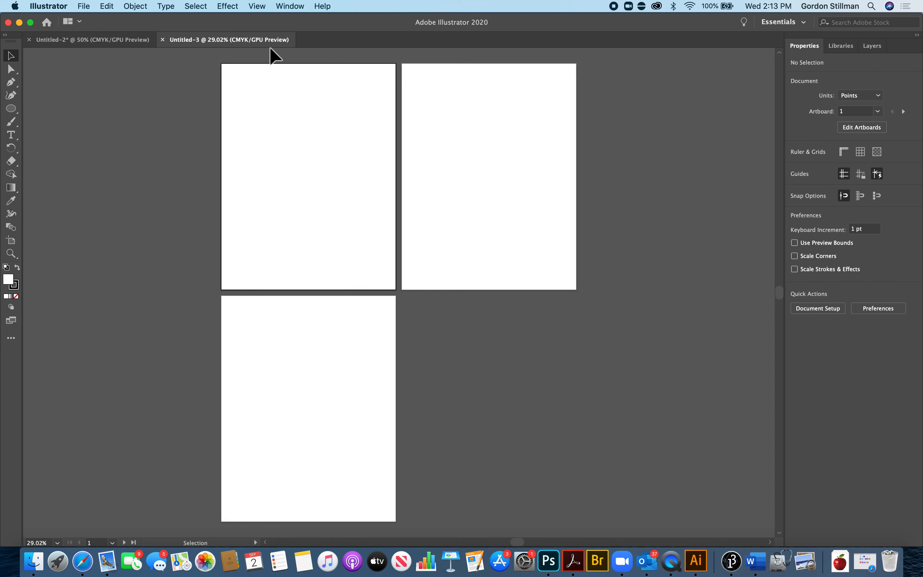
Copy the whole gear artwork from Untitled-2 and place it in the middle of the first artboard of Untitled-3.
{"action": "left_click", "coordinate": [115, 39]}
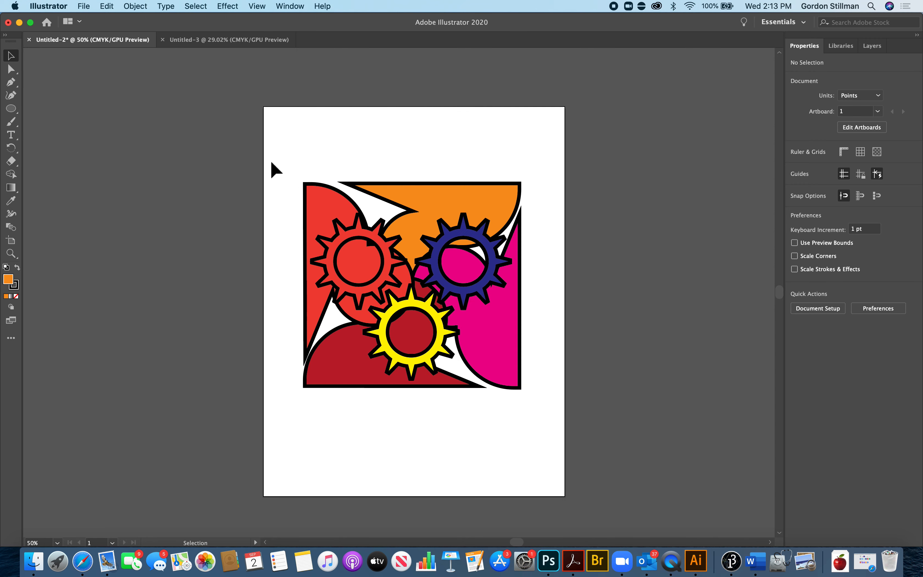
{"action": "left_click_drag", "start_coordinate": [278, 150], "coordinate": [558, 432]}
{"action": "key", "text": "a"}
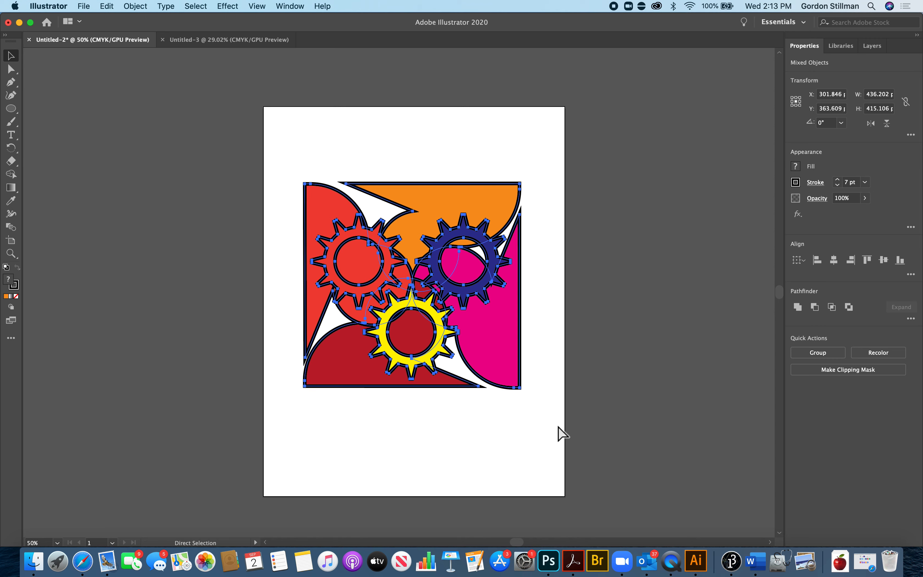
{"action": "left_click", "coordinate": [247, 40]}
{"action": "key", "text": "super+v"}
{"action": "left_click_drag", "start_coordinate": [392, 273], "coordinate": [293, 149]}
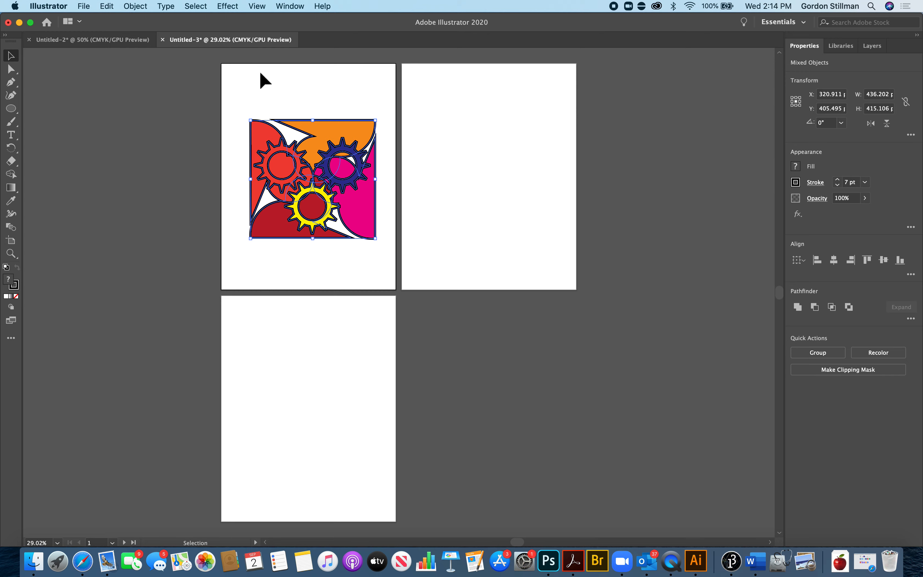
Paste another copy of the gear artwork centred on the second artboard and group its objects.
{"action": "left_click", "coordinate": [455, 133]}
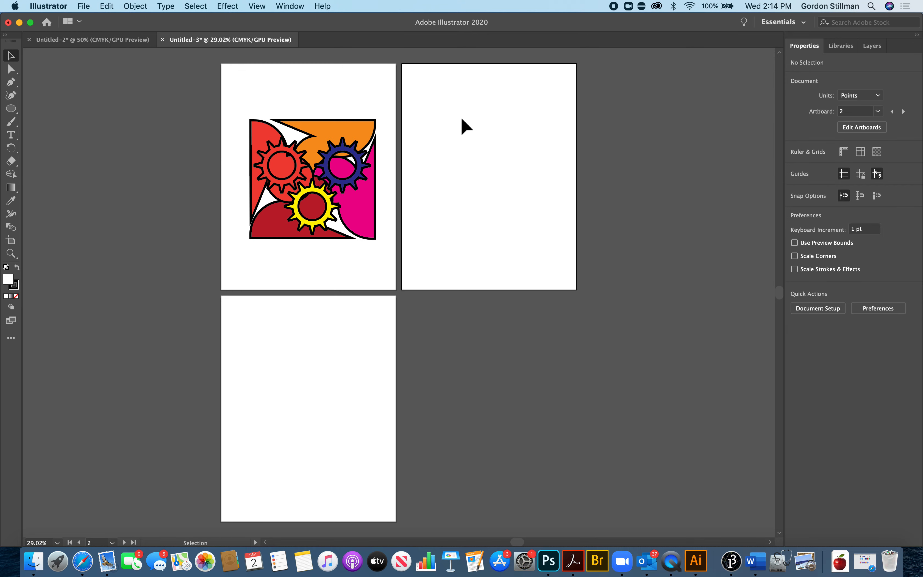
{"action": "key", "text": "super+v"}
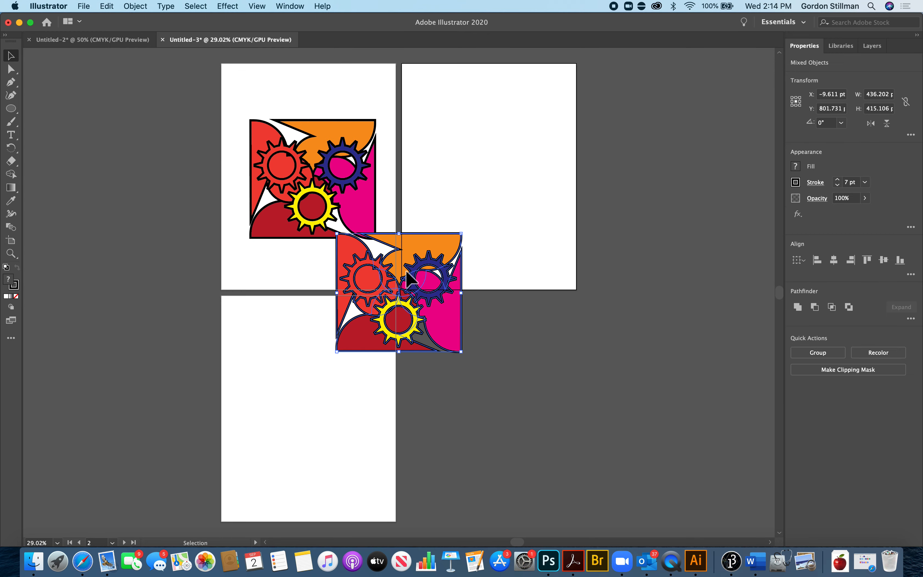
{"action": "left_click_drag", "start_coordinate": [410, 279], "coordinate": [499, 162]}
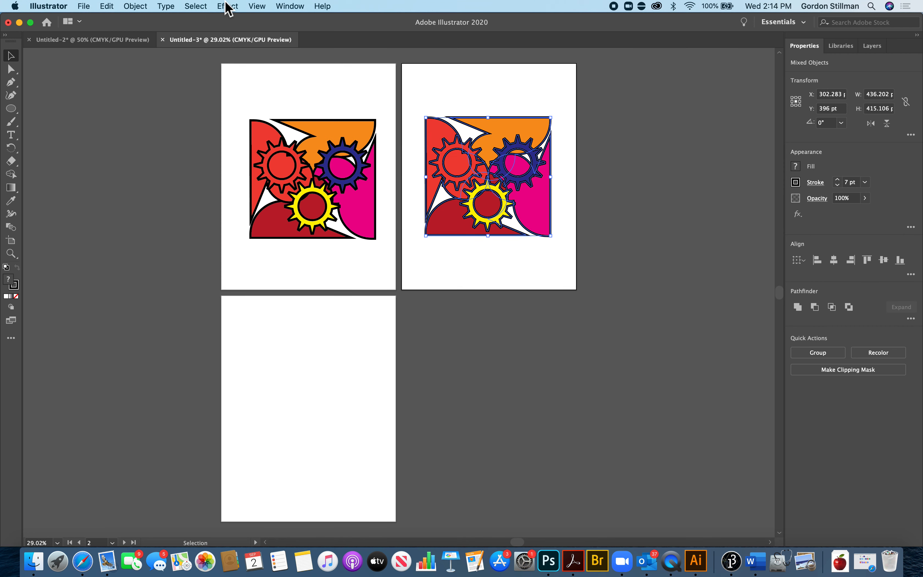
{"action": "left_click", "coordinate": [129, 6]}
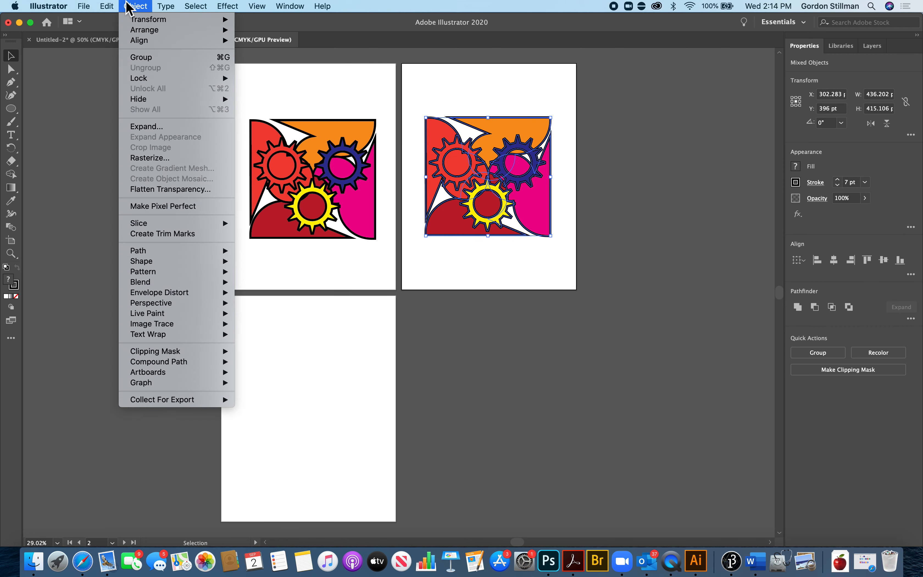
{"action": "left_click", "coordinate": [161, 57]}
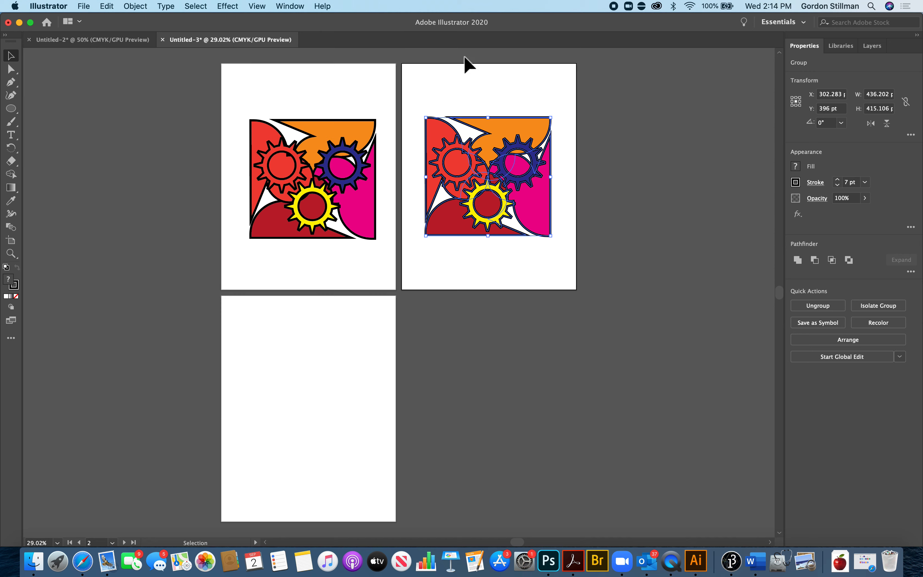
Shrink the grouped artwork proportionally to about 229 by 218 pt and move it near the second artboard's left edge.
{"action": "left_click", "coordinate": [482, 102]}
{"action": "left_click", "coordinate": [514, 231]}
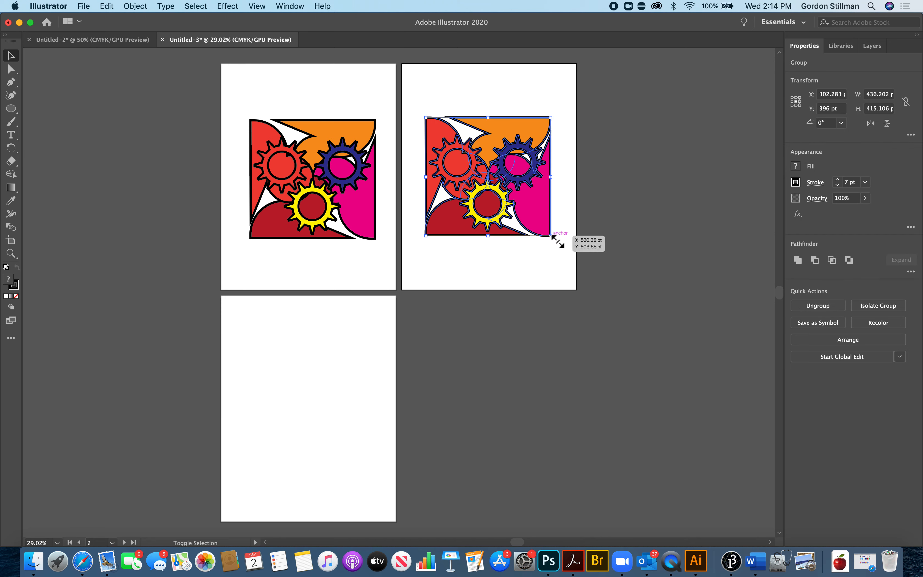
{"action": "left_click_drag", "start_coordinate": [551, 237], "coordinate": [493, 180]}
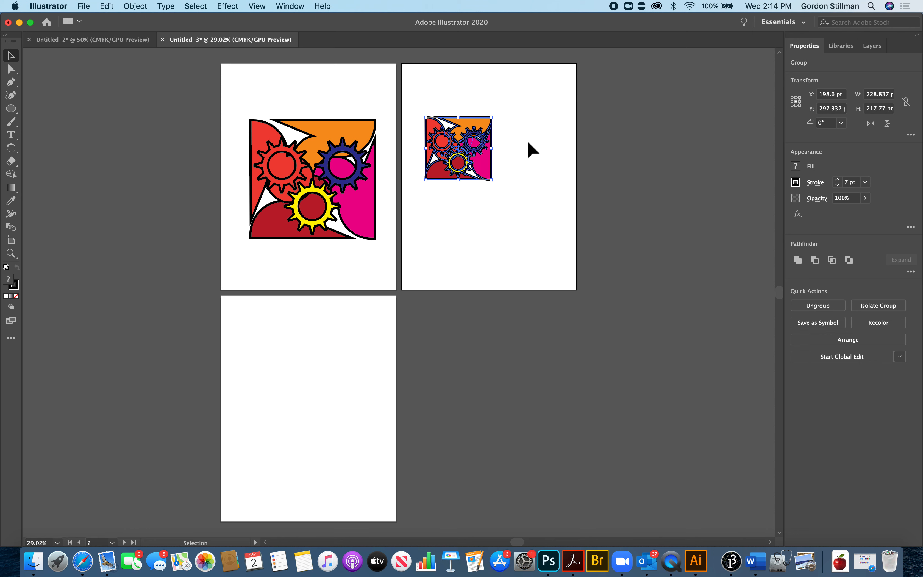
{"action": "left_click", "coordinate": [532, 160]}
{"action": "left_click", "coordinate": [484, 148]}
{"action": "left_click_drag", "start_coordinate": [470, 153], "coordinate": [463, 154]}
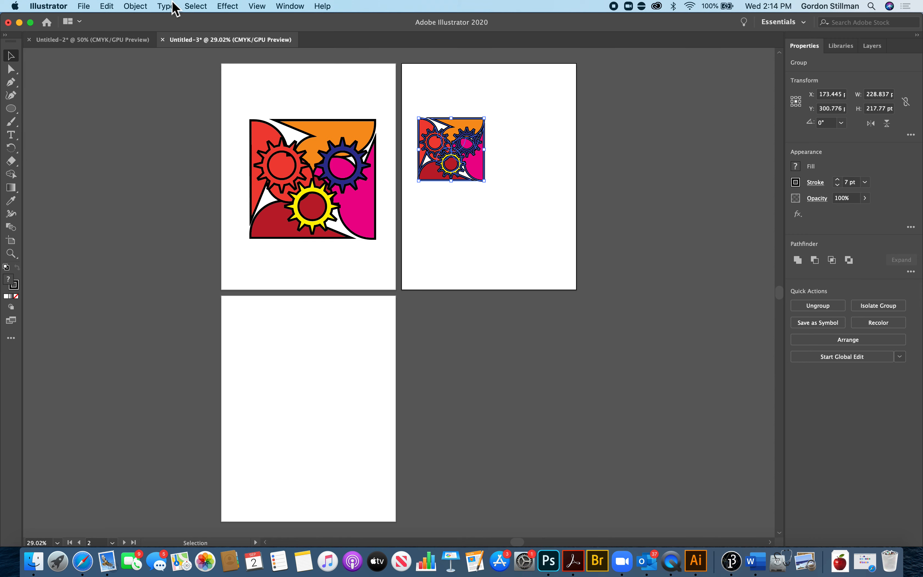
Preview Reflect X and Reflect Y on the small gear group with Transform Each, then switch both reflections off.
{"action": "left_click", "coordinate": [147, 6]}
{"action": "mouse_move", "coordinate": [151, 19]}
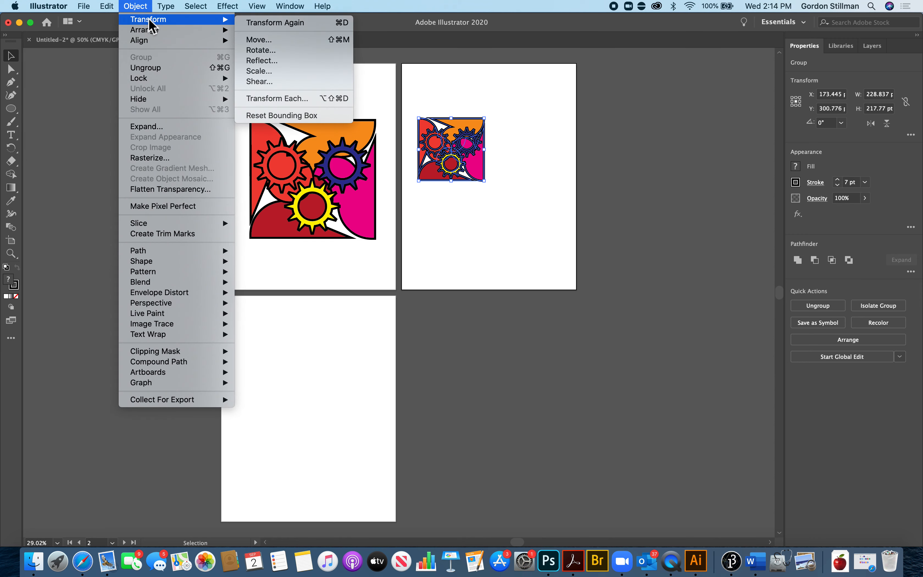
{"action": "left_click", "coordinate": [290, 98]}
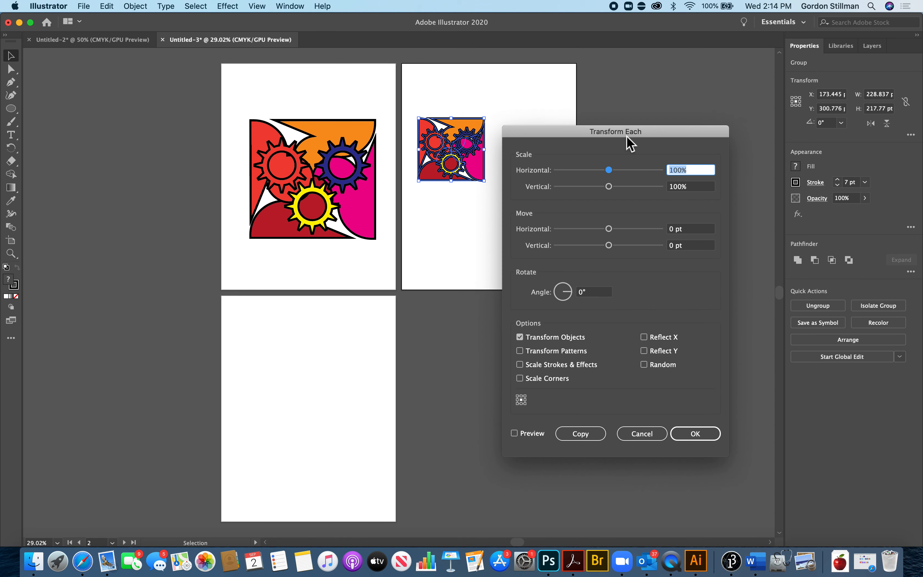
{"action": "left_click_drag", "start_coordinate": [587, 134], "coordinate": [668, 106]}
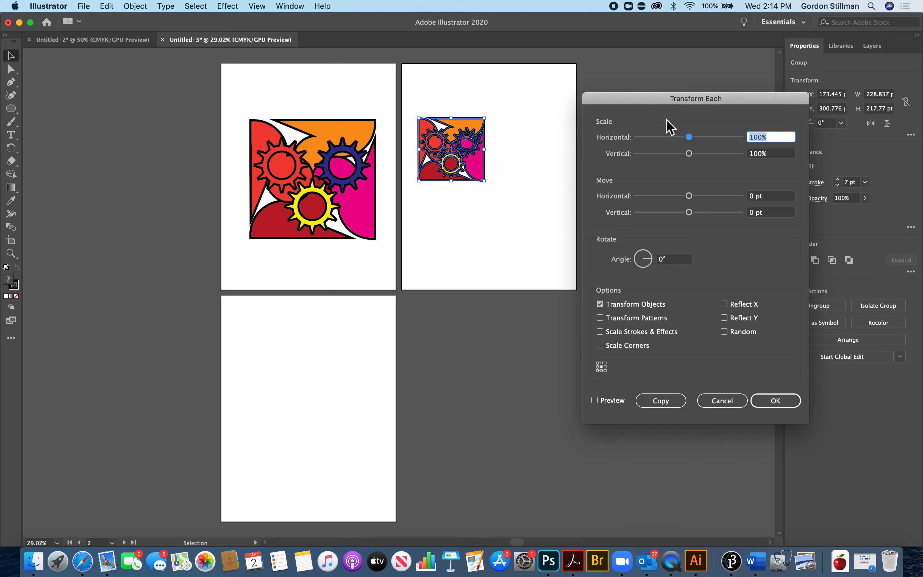
{"action": "left_click", "coordinate": [599, 400]}
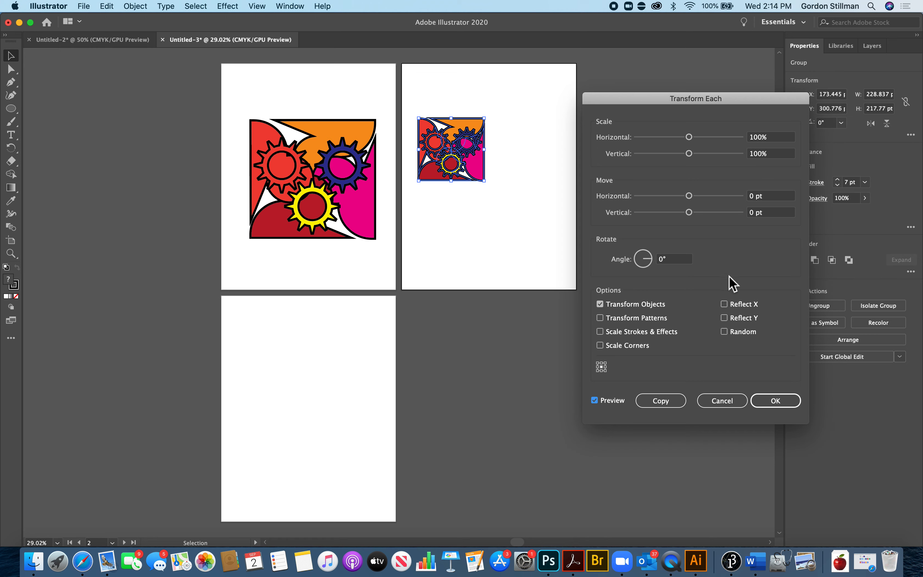
{"action": "left_click", "coordinate": [725, 304]}
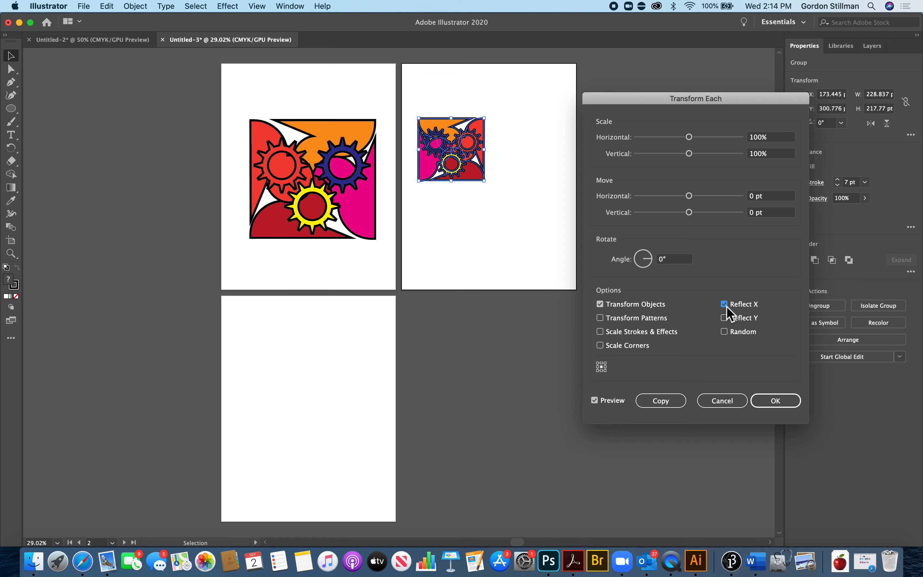
{"action": "left_click", "coordinate": [724, 318]}
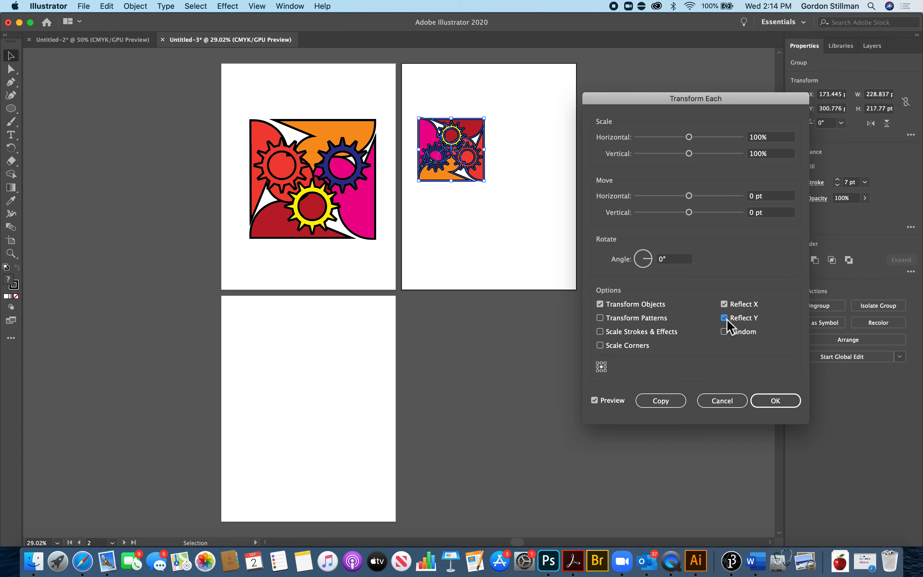
{"action": "left_click", "coordinate": [726, 319]}
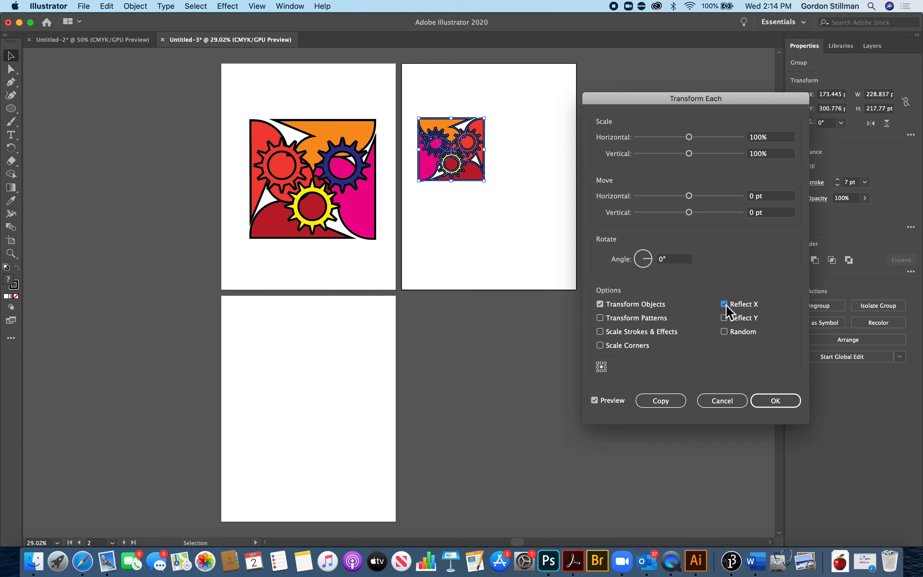
{"action": "left_click", "coordinate": [726, 306]}
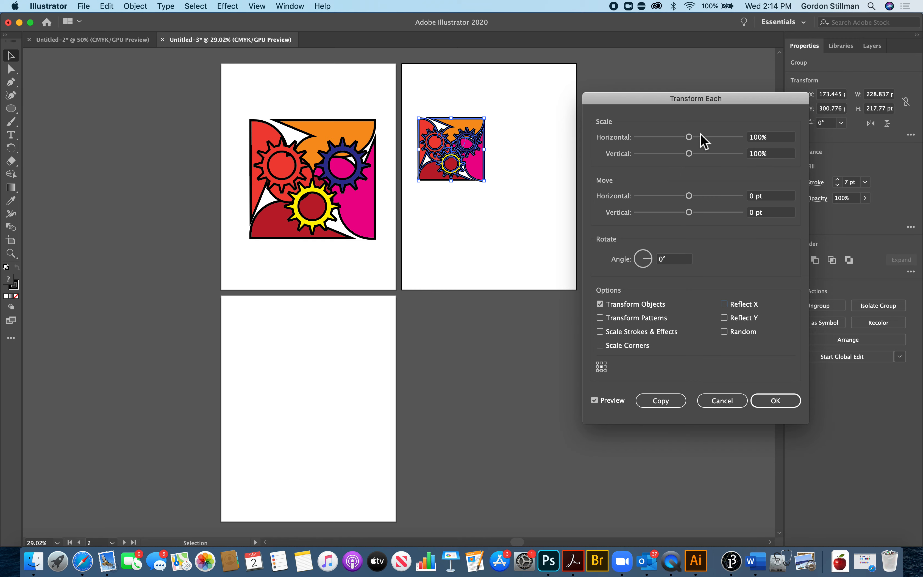
Try enlarging the gear group to 198% horizontally and 200% vertically in Transform Each, and cancel the transformation.
{"action": "left_click", "coordinate": [689, 137]}
{"action": "left_click_drag", "start_coordinate": [691, 138], "coordinate": [739, 138]}
{"action": "left_click_drag", "start_coordinate": [688, 154], "coordinate": [751, 160]}
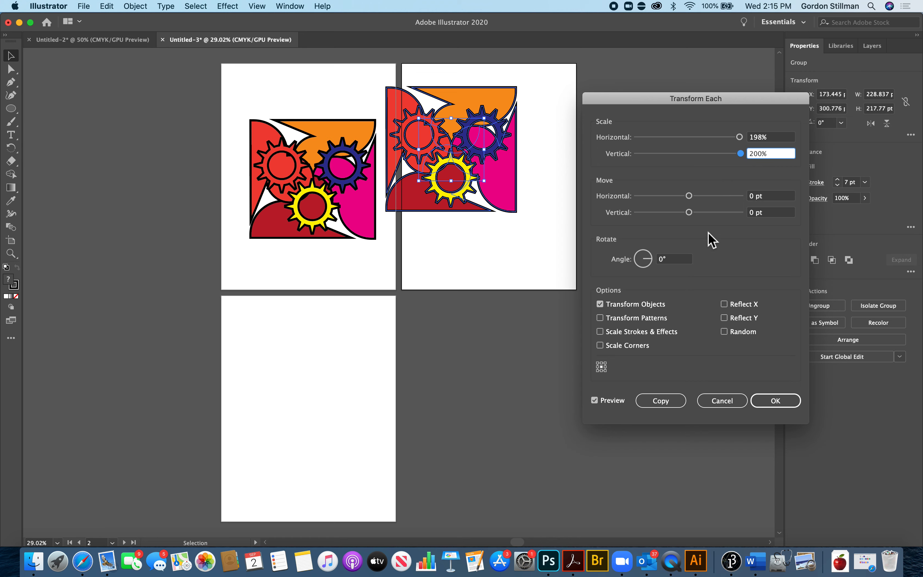
{"action": "left_click", "coordinate": [741, 157]}
{"action": "left_click_drag", "start_coordinate": [741, 157], "coordinate": [699, 156]}
{"action": "left_click", "coordinate": [721, 401]}
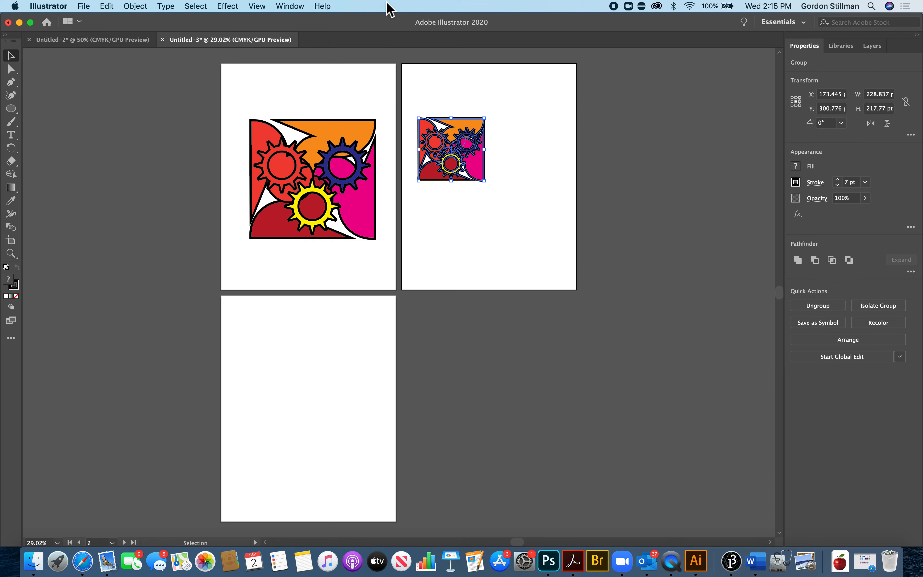
Make a mirrored copy of the small gear group using Transform Each with Reflect X and the preview on.
{"action": "left_click", "coordinate": [134, 6]}
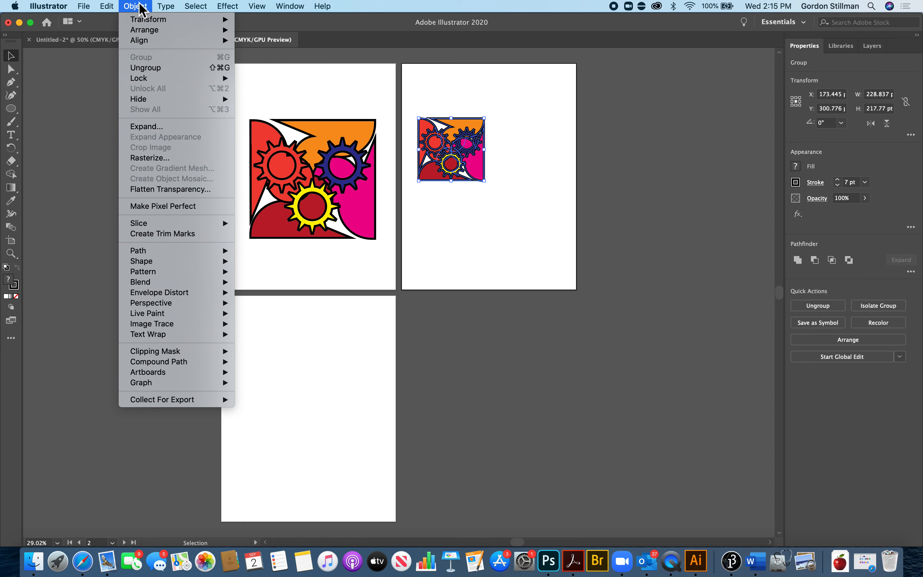
{"action": "mouse_move", "coordinate": [145, 20]}
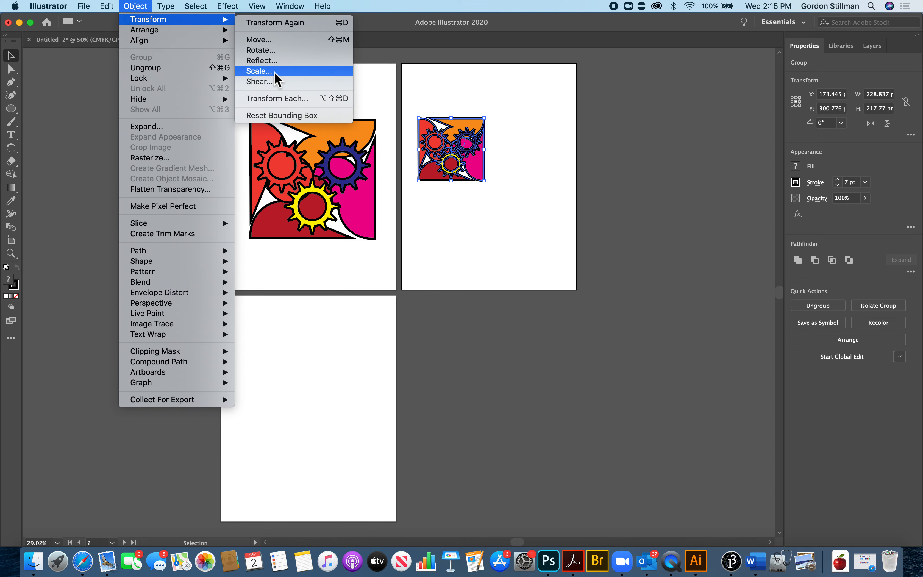
{"action": "left_click", "coordinate": [278, 102]}
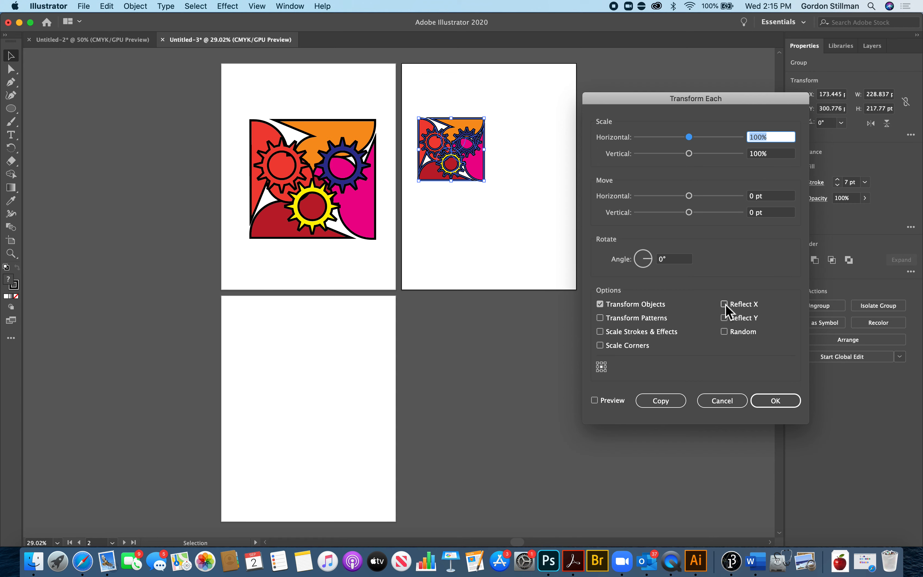
{"action": "left_click", "coordinate": [724, 304]}
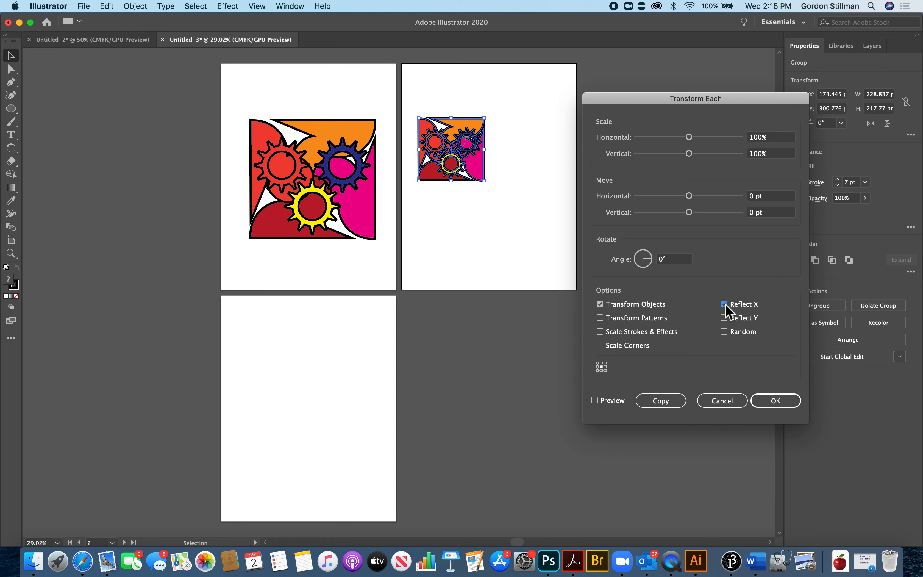
{"action": "left_click", "coordinate": [612, 400]}
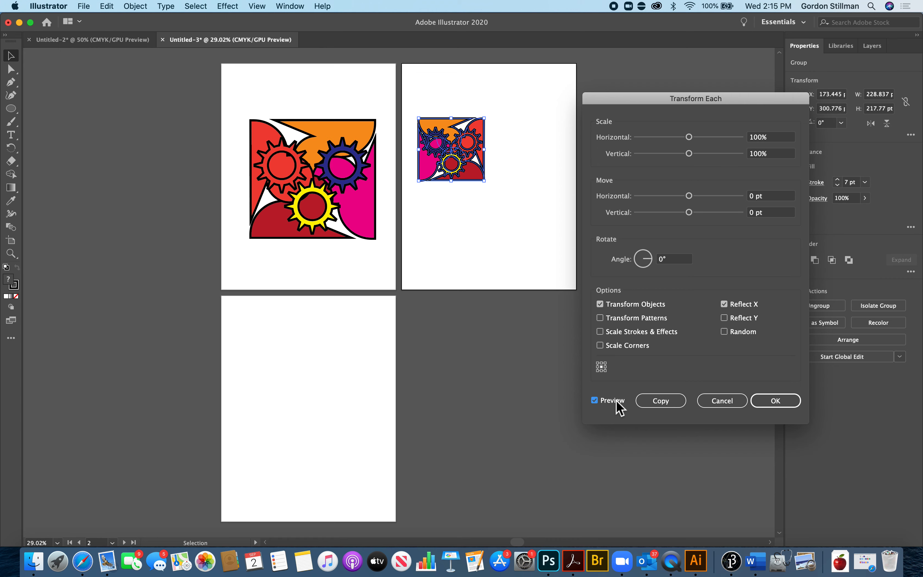
{"action": "left_click", "coordinate": [666, 403]}
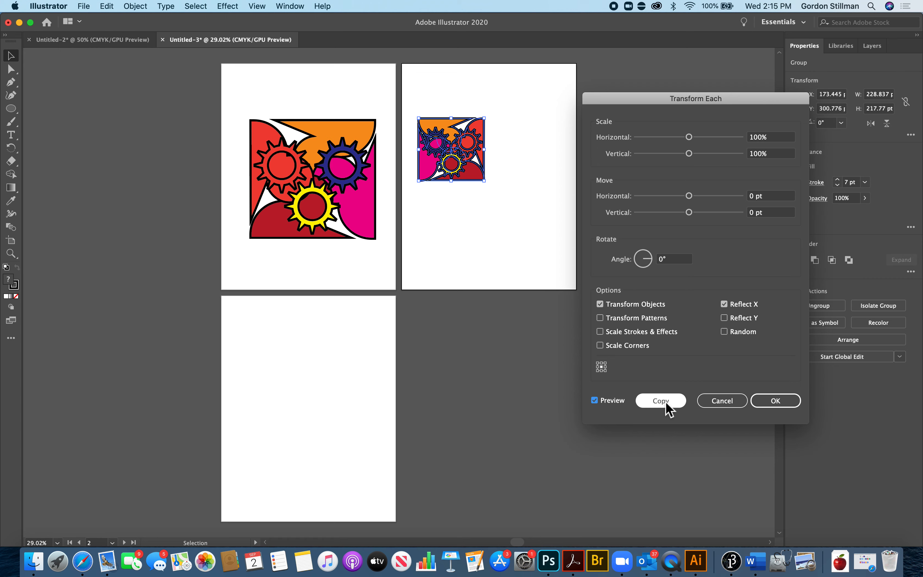
Place the mirrored copy directly against the right edge of the original group so the two tiles meet.
{"action": "left_click_drag", "start_coordinate": [459, 144], "coordinate": [522, 145]}
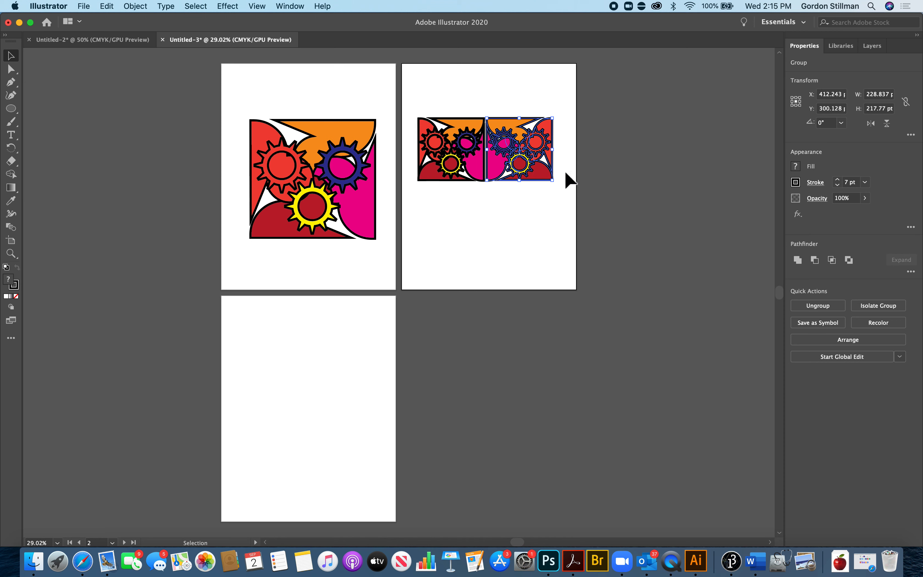
{"action": "left_click", "coordinate": [563, 202]}
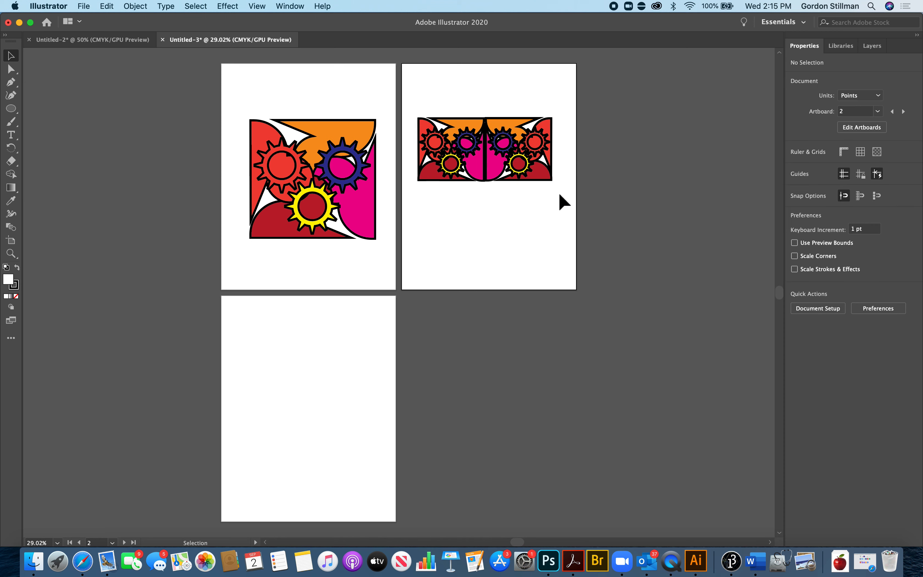
{"action": "left_click", "coordinate": [521, 174]}
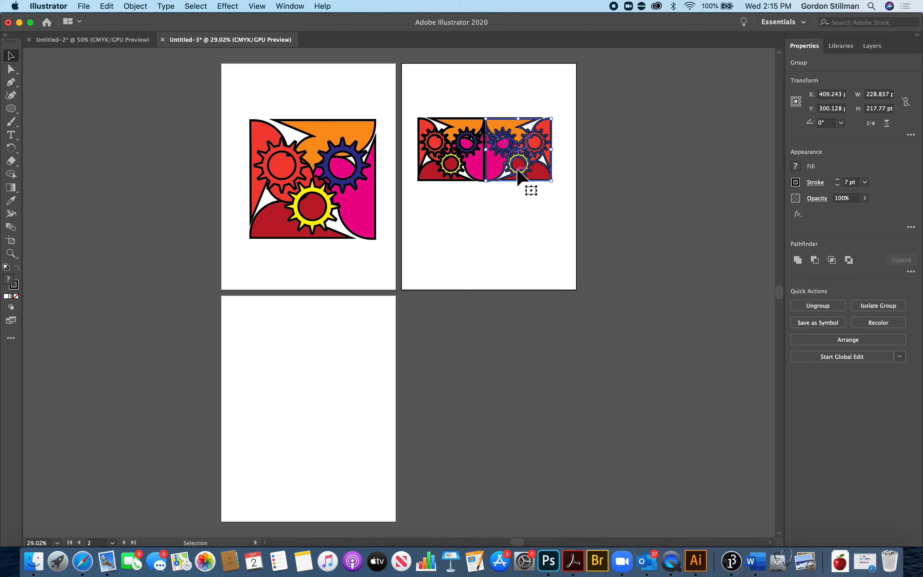
{"action": "left_click", "coordinate": [532, 196]}
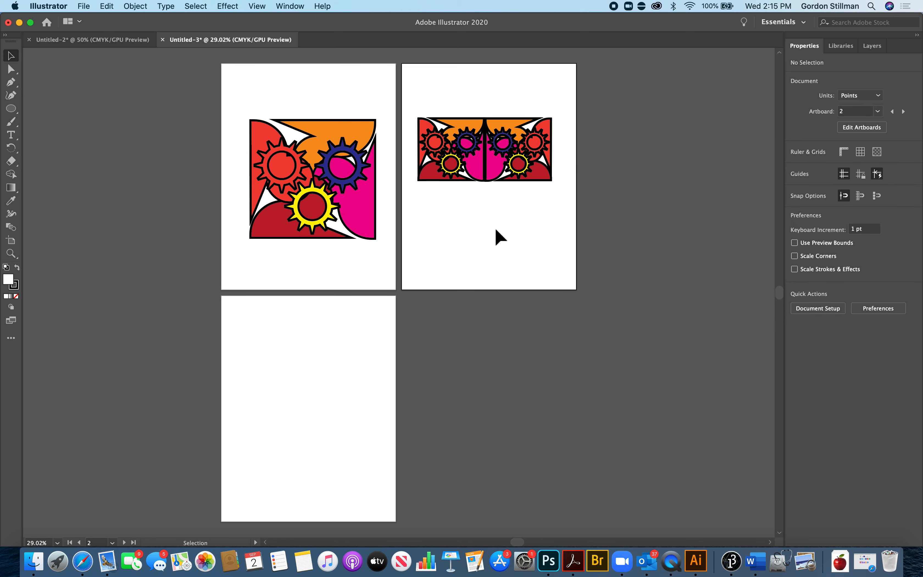
Make a vertically mirrored copy of both gear tiles on the second artboard using Transform Each with only Reflect Y enabled.
{"action": "left_click_drag", "start_coordinate": [434, 87], "coordinate": [533, 167]}
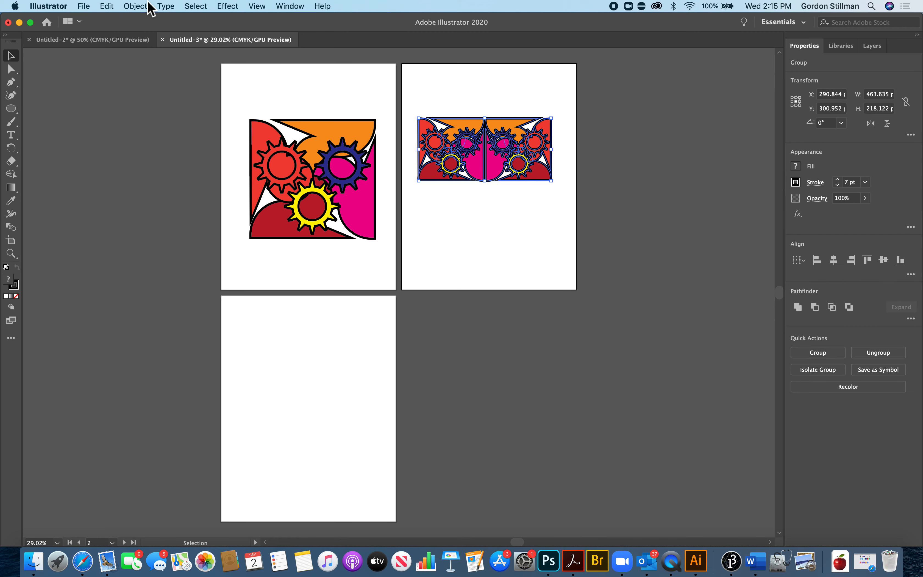
{"action": "left_click", "coordinate": [150, 8]}
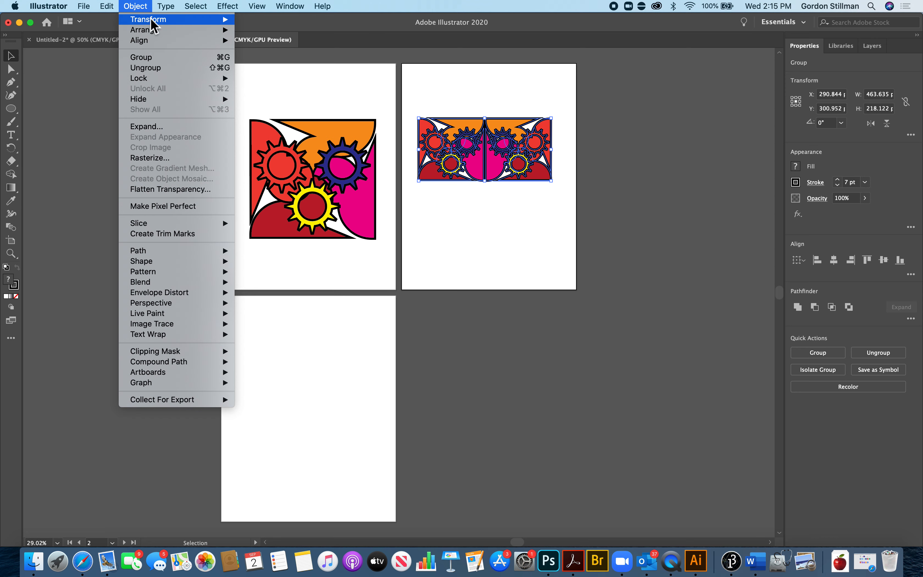
{"action": "mouse_move", "coordinate": [147, 19]}
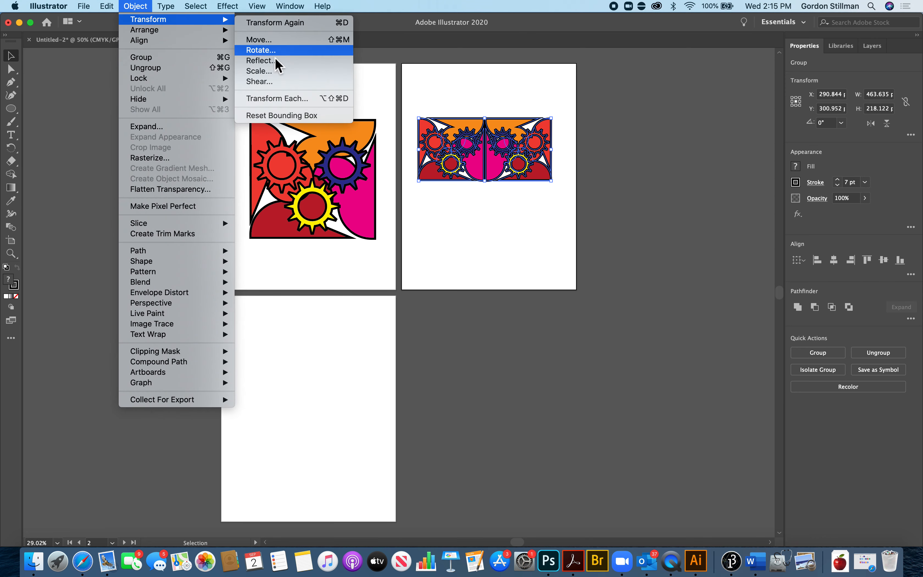
{"action": "left_click", "coordinate": [277, 98]}
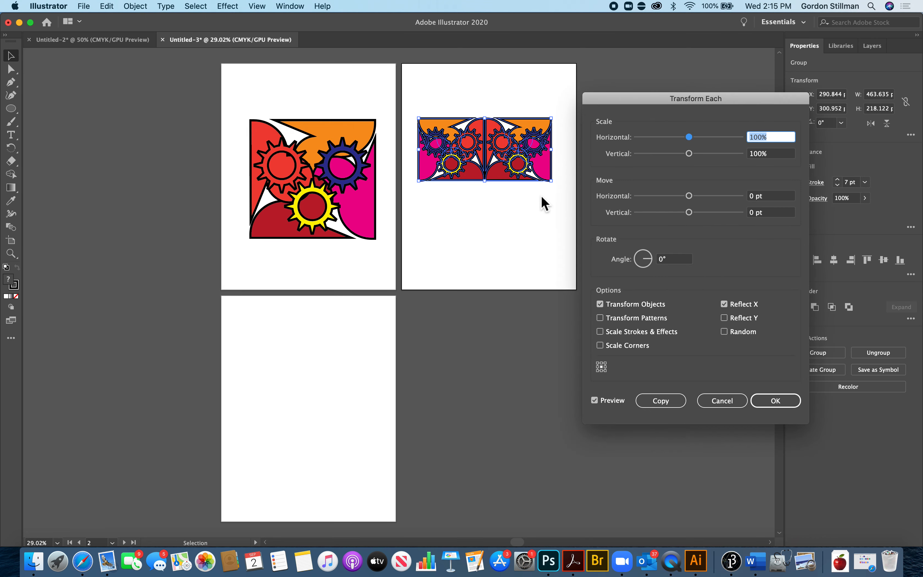
{"action": "left_click", "coordinate": [724, 304]}
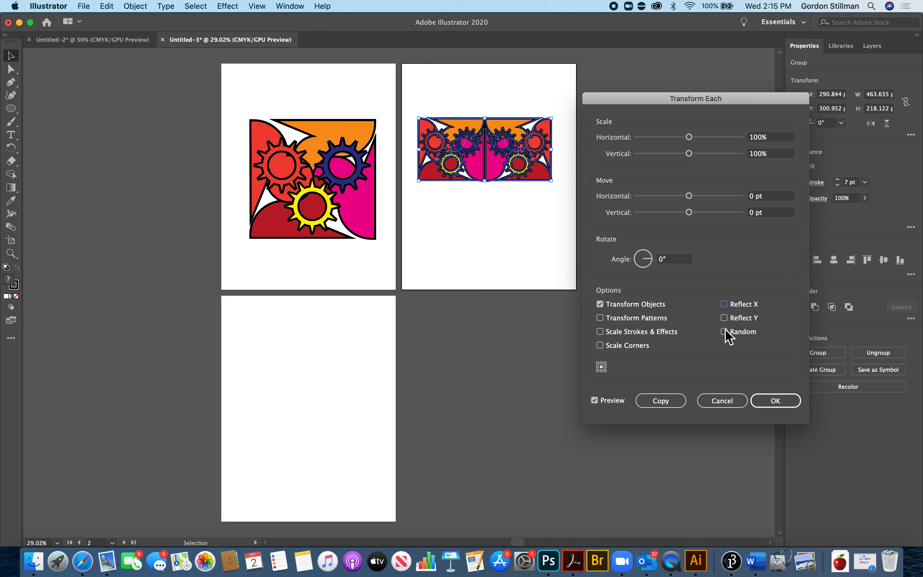
{"action": "left_click", "coordinate": [724, 318]}
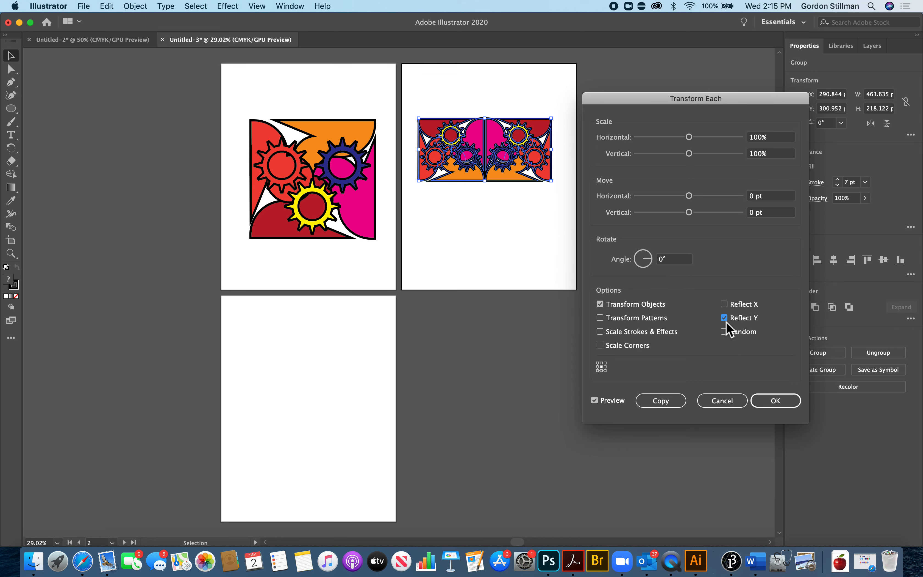
{"action": "left_click", "coordinate": [660, 400]}
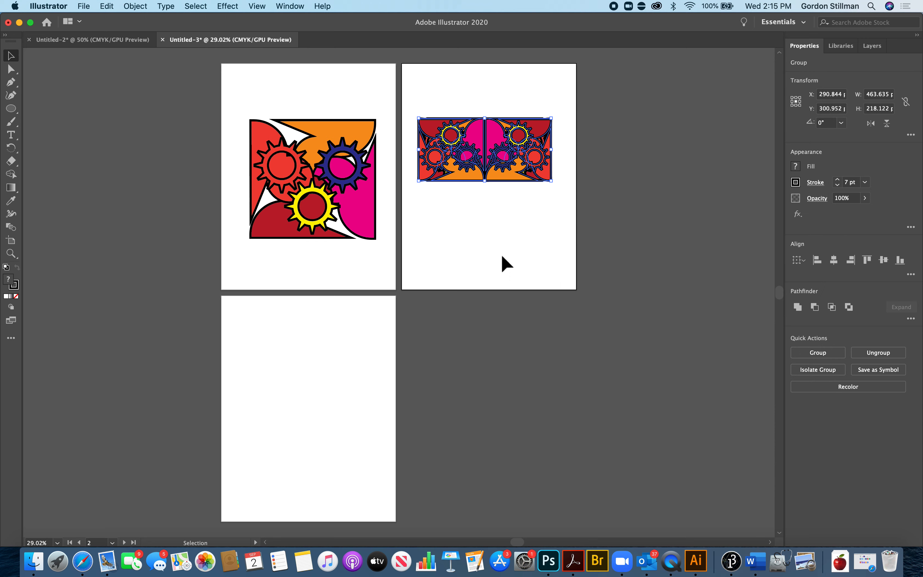
Place the vertically mirrored pair directly below the original pair so the four tiles meet as a two-by-two block.
{"action": "left_click_drag", "start_coordinate": [486, 184], "coordinate": [486, 225]}
{"action": "left_click", "coordinate": [524, 254]}
{"action": "left_click_drag", "start_coordinate": [562, 232], "coordinate": [446, 241]}
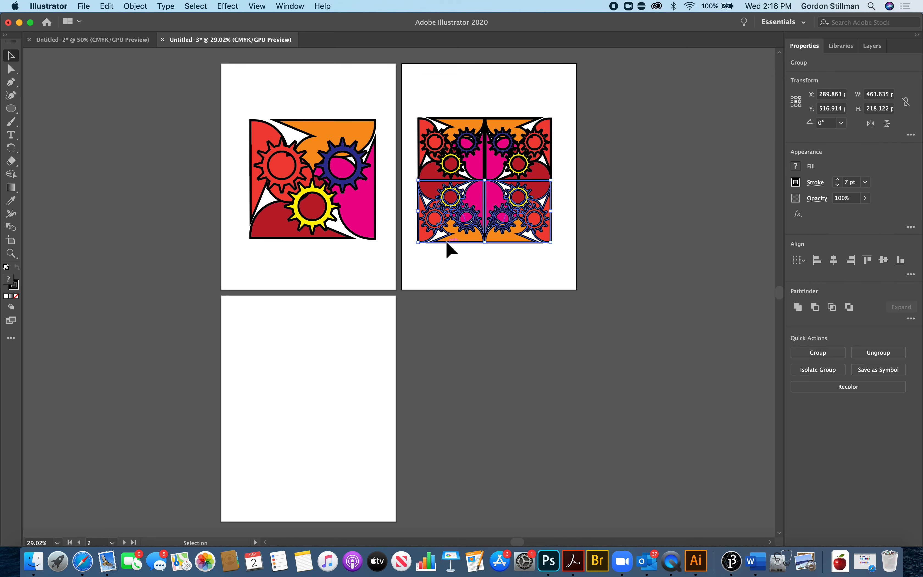
{"action": "left_click", "coordinate": [544, 265]}
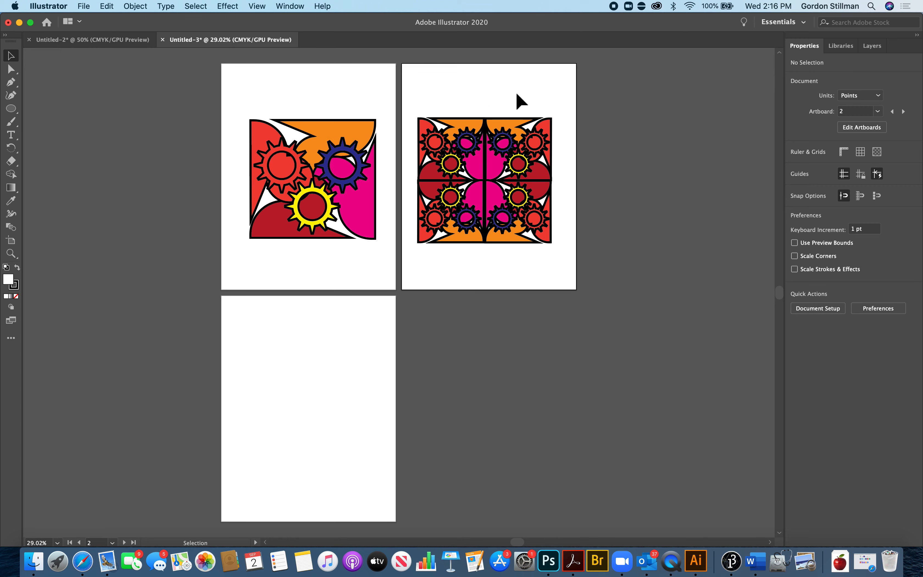
Delete the mirrored tiles on the second artboard, keeping only the original upper-left gear tile.
{"action": "left_click_drag", "start_coordinate": [513, 87], "coordinate": [518, 246]}
{"action": "key", "text": "Delete"}
{"action": "left_click", "coordinate": [469, 208]}
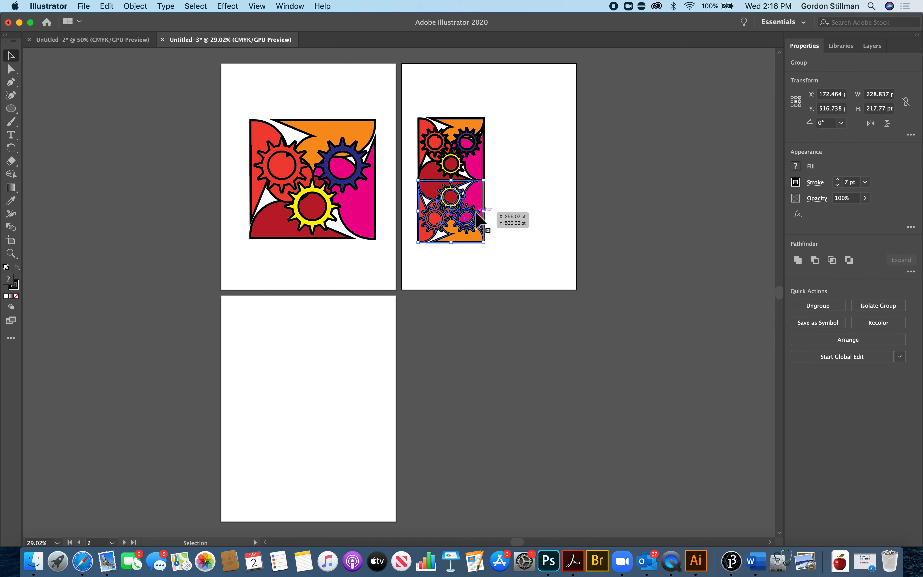
{"action": "key", "text": "Delete"}
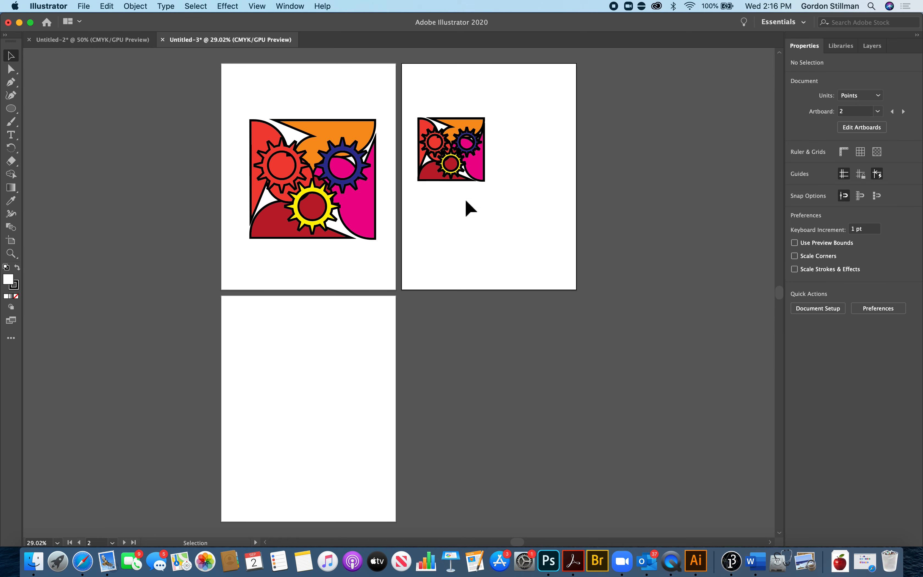
Duplicate the remaining gear tile without reflecting it and place the copy against the original's right edge.
{"action": "left_click", "coordinate": [455, 122]}
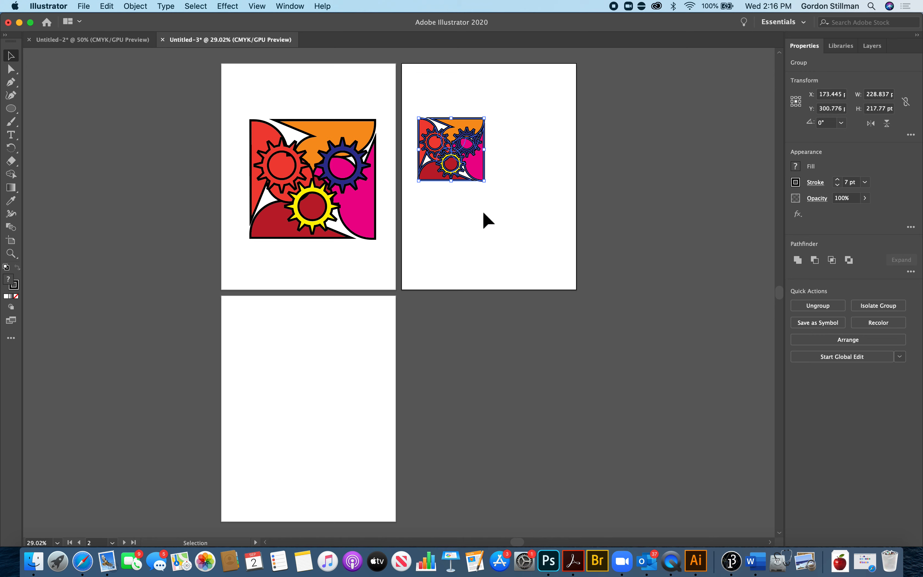
{"action": "key", "text": "a"}
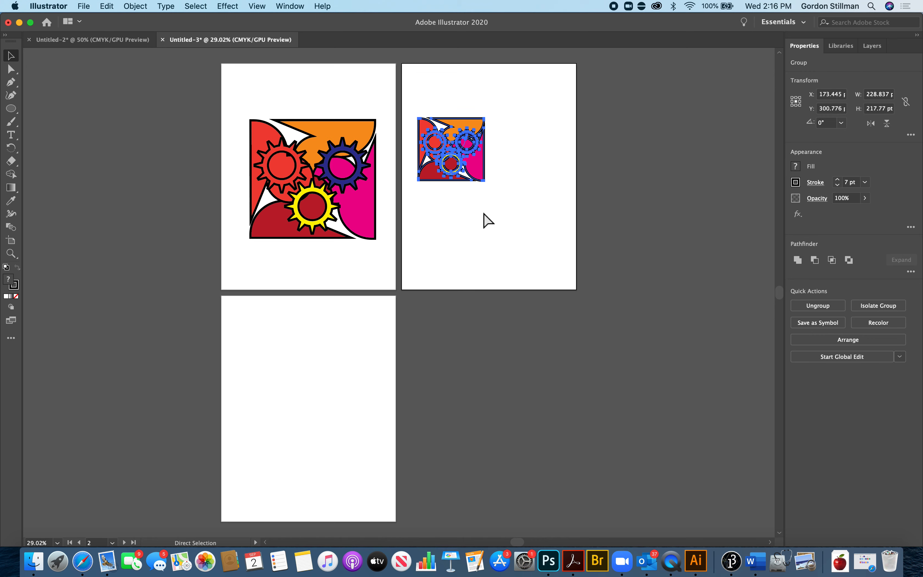
{"action": "key", "text": "cmd+v"}
{"action": "key", "text": "v"}
{"action": "left_click_drag", "start_coordinate": [421, 274], "coordinate": [542, 129]}
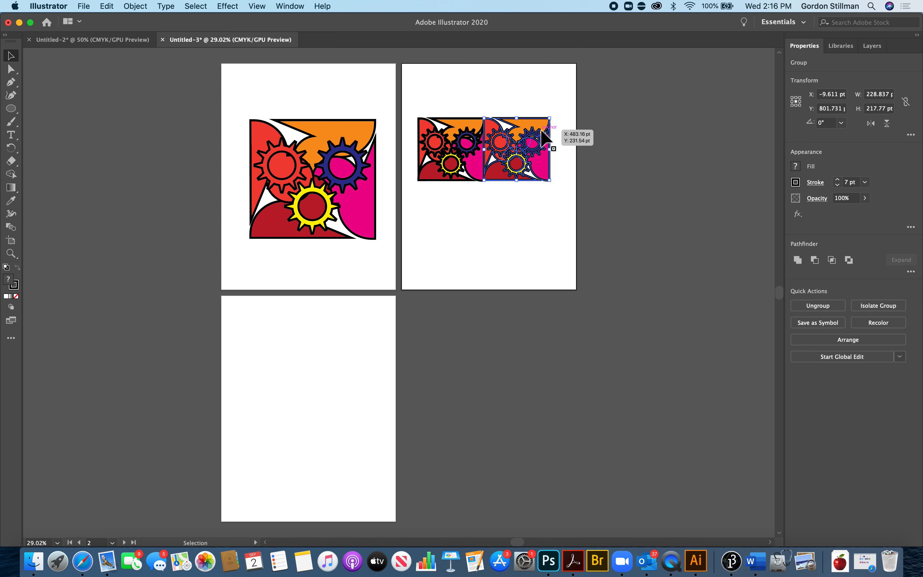
{"action": "left_click", "coordinate": [503, 233]}
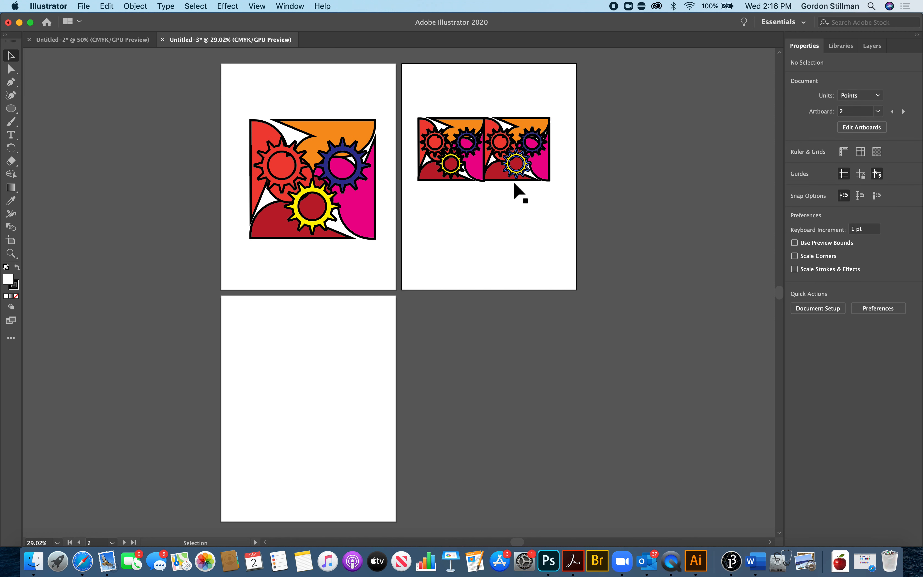
Shift the second gear tile slightly to the right so its edge lines up cleanly with the first tile's border.
{"action": "key", "text": "super+equal"}
{"action": "key", "text": "super+equal"}
{"action": "key", "text": "super+equal"}
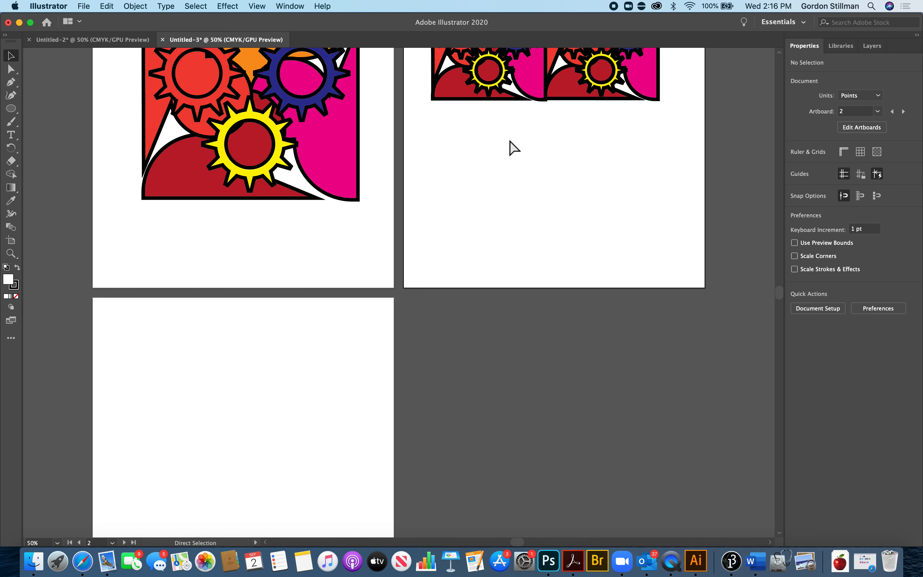
{"action": "scroll", "coordinate": [504, 141], "scroll_direction": "up", "scroll_amount": 5}
{"action": "scroll", "coordinate": [504, 141], "scroll_direction": "right", "scroll_amount": 5}
{"action": "scroll", "coordinate": [504, 141], "scroll_direction": "up", "scroll_amount": 3}
{"action": "scroll", "coordinate": [504, 142], "scroll_direction": "right", "scroll_amount": 2}
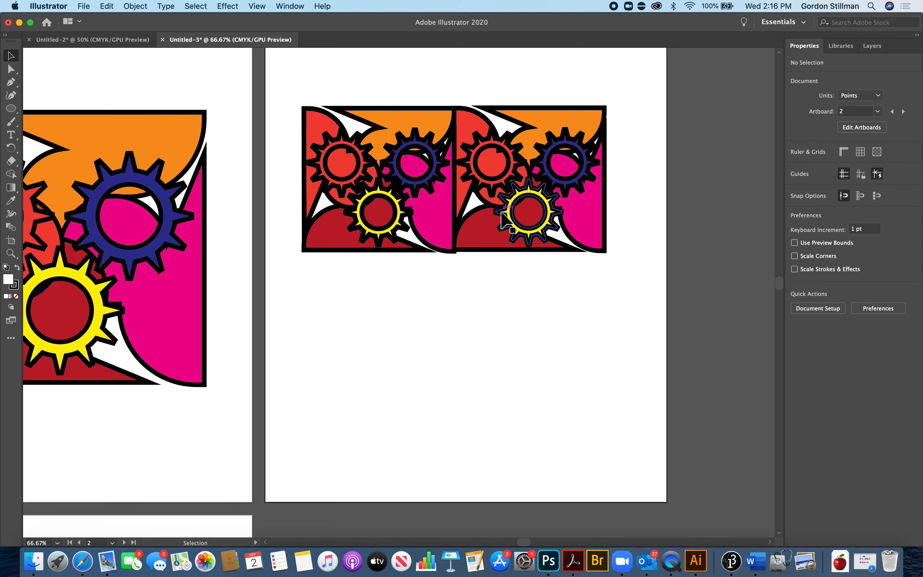
{"action": "left_click", "coordinate": [483, 206]}
{"action": "left_click_drag", "start_coordinate": [482, 206], "coordinate": [485, 206]}
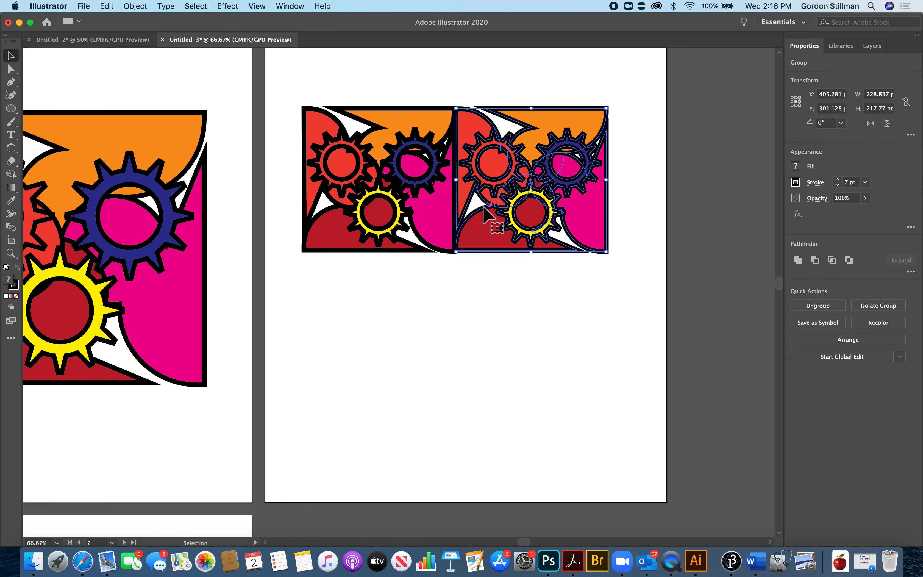
{"action": "left_click", "coordinate": [505, 257]}
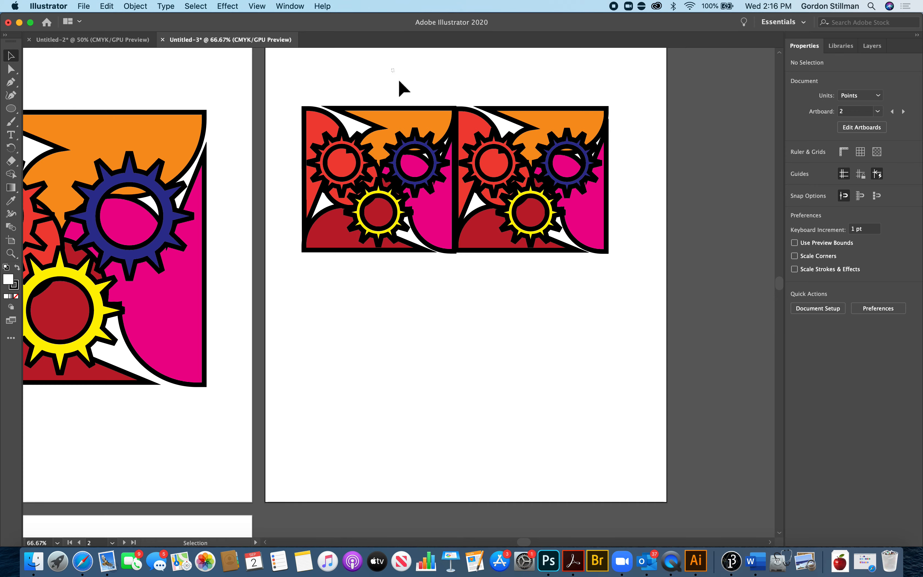
Duplicate the row of two gear tiles and place the copy directly beneath it to form a two-by-two grid.
{"action": "left_click_drag", "start_coordinate": [396, 78], "coordinate": [516, 114]}
{"action": "key", "text": "a"}
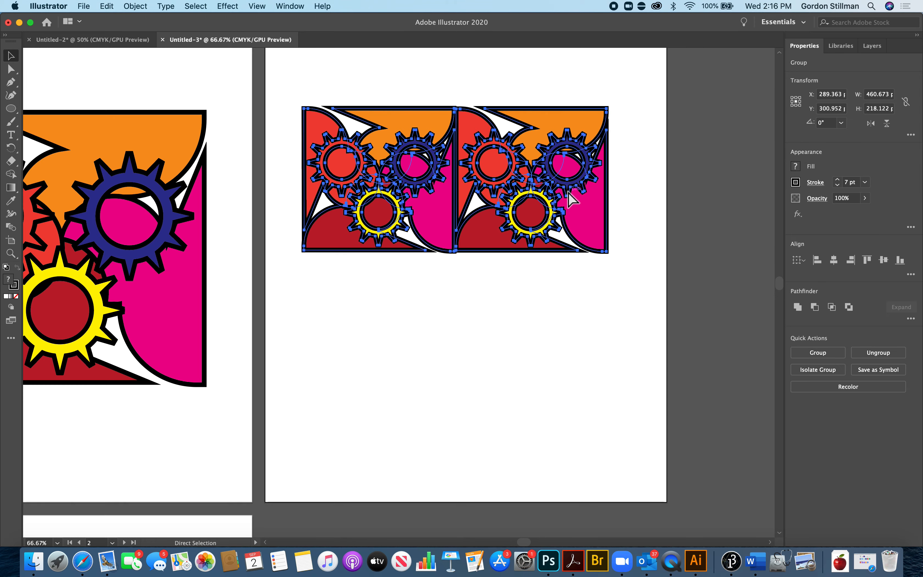
{"action": "key", "text": "super+c"}
{"action": "key", "text": "super+v"}
{"action": "left_click_drag", "start_coordinate": [393, 310], "coordinate": [451, 342]}
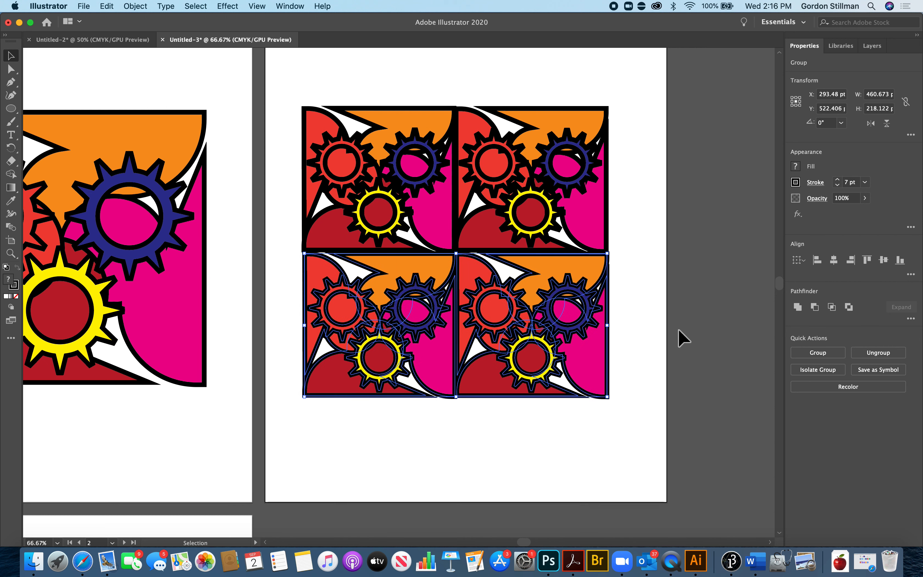
{"action": "left_click", "coordinate": [653, 248]}
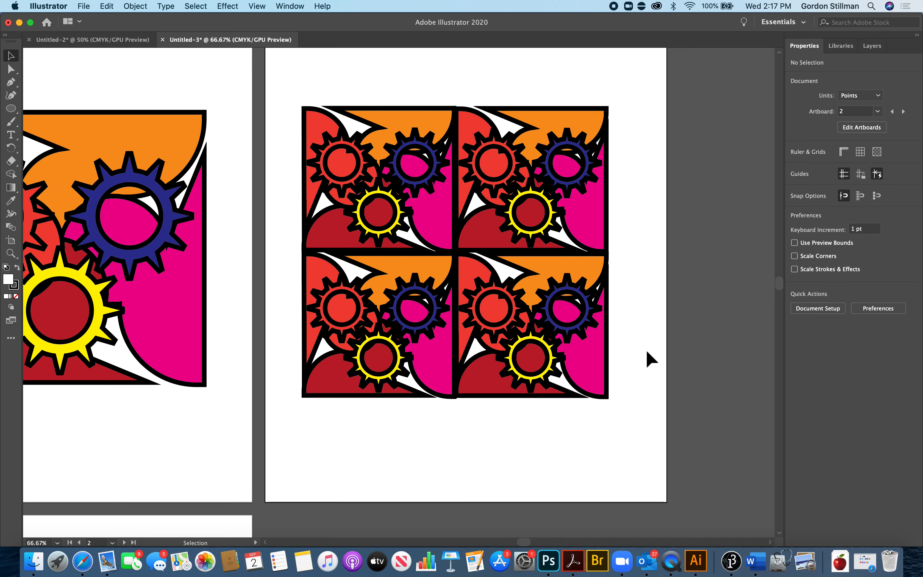
Make a new pattern from the complete large gear artwork on the first artboard and dismiss the swatch notice.
{"action": "scroll", "coordinate": [647, 353], "scroll_direction": "down", "scroll_amount": 5}
{"action": "scroll", "coordinate": [647, 352], "scroll_direction": "left", "scroll_amount": 10}
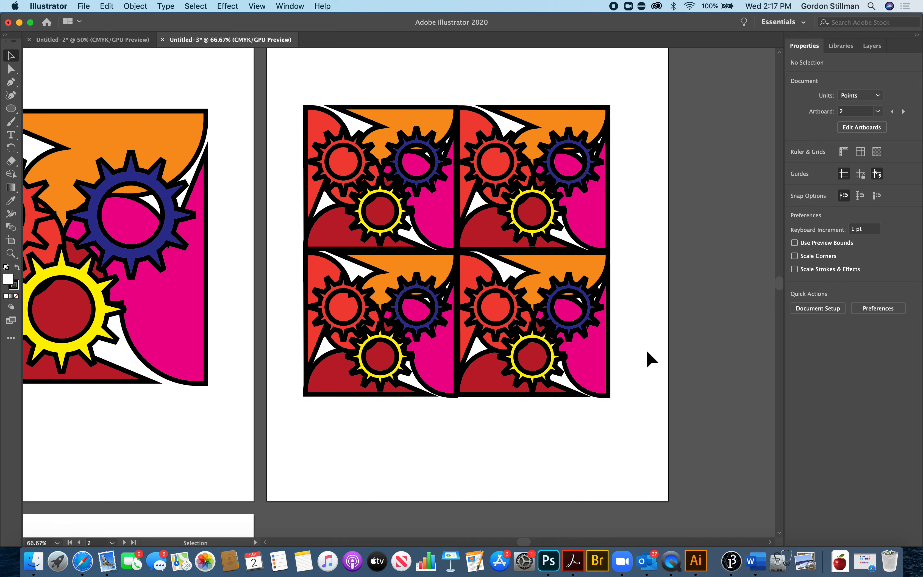
{"action": "scroll", "coordinate": [646, 348], "scroll_direction": "left", "scroll_amount": 4}
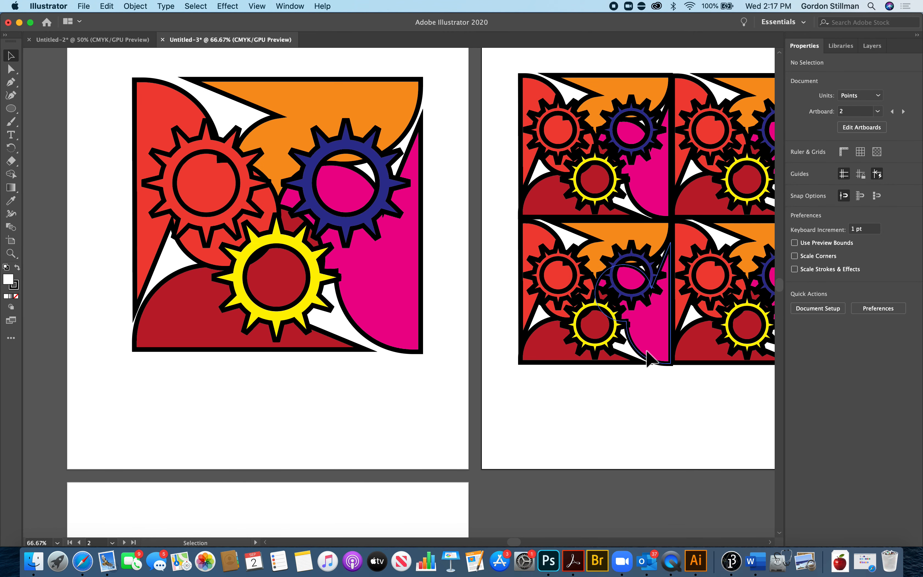
{"action": "scroll", "coordinate": [521, 387], "scroll_direction": "up", "scroll_amount": 3}
{"action": "scroll", "coordinate": [521, 387], "scroll_direction": "left", "scroll_amount": 4}
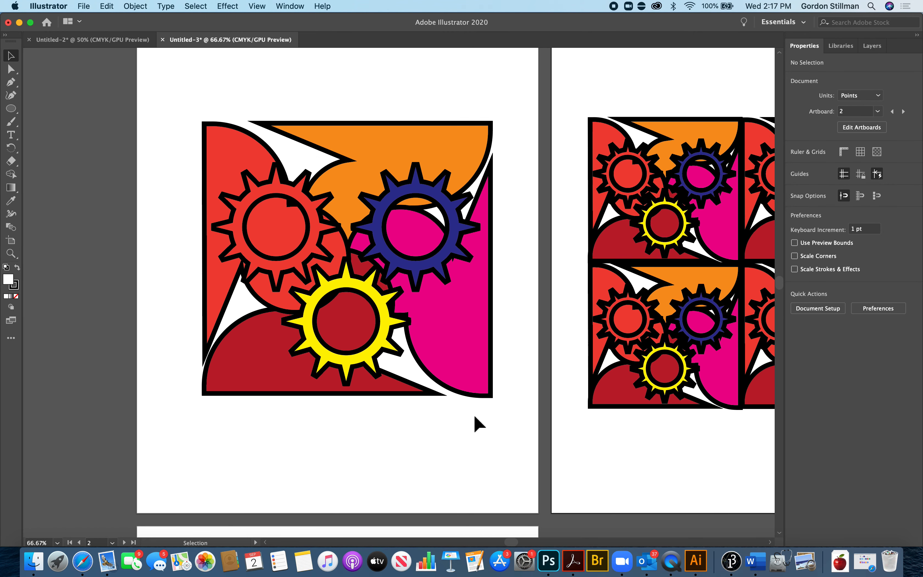
{"action": "left_click_drag", "start_coordinate": [205, 78], "coordinate": [476, 420]}
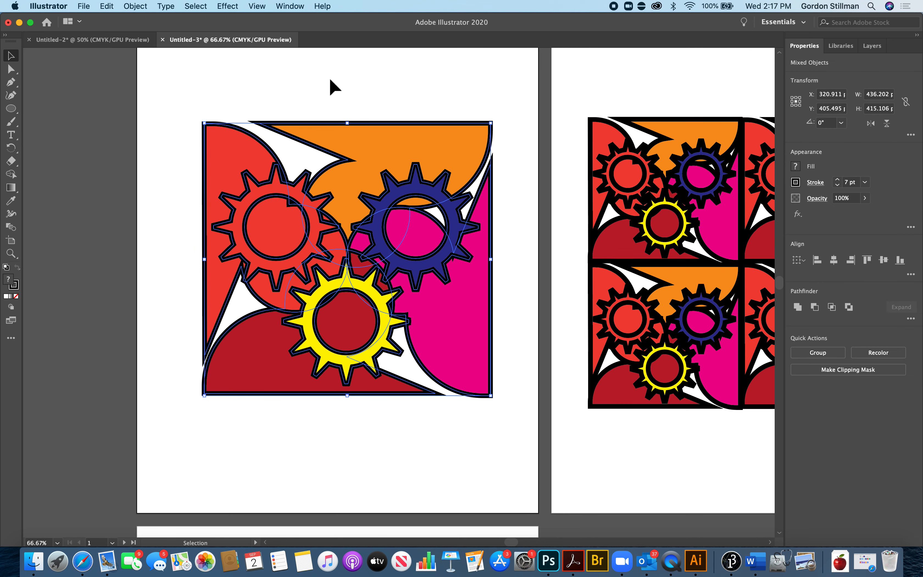
{"action": "left_click", "coordinate": [148, 5]}
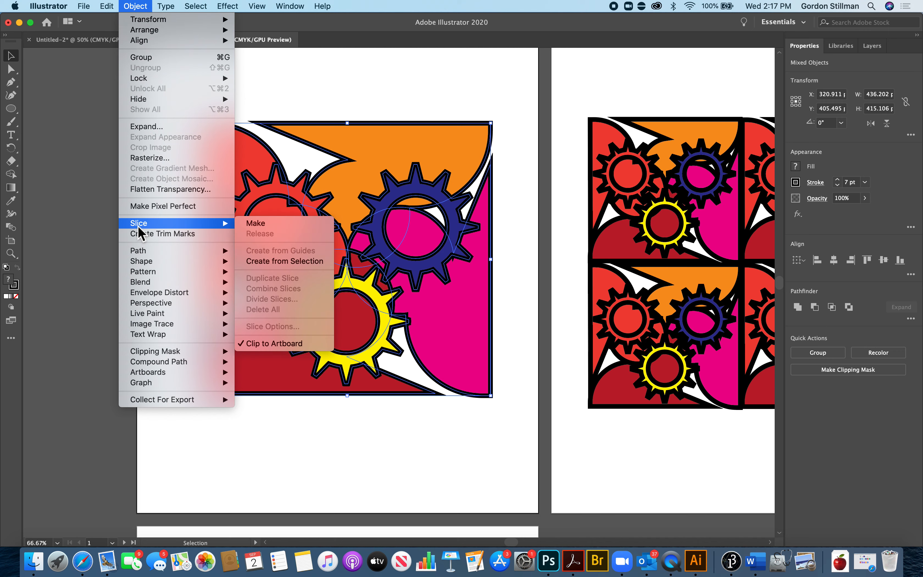
{"action": "mouse_move", "coordinate": [148, 273]}
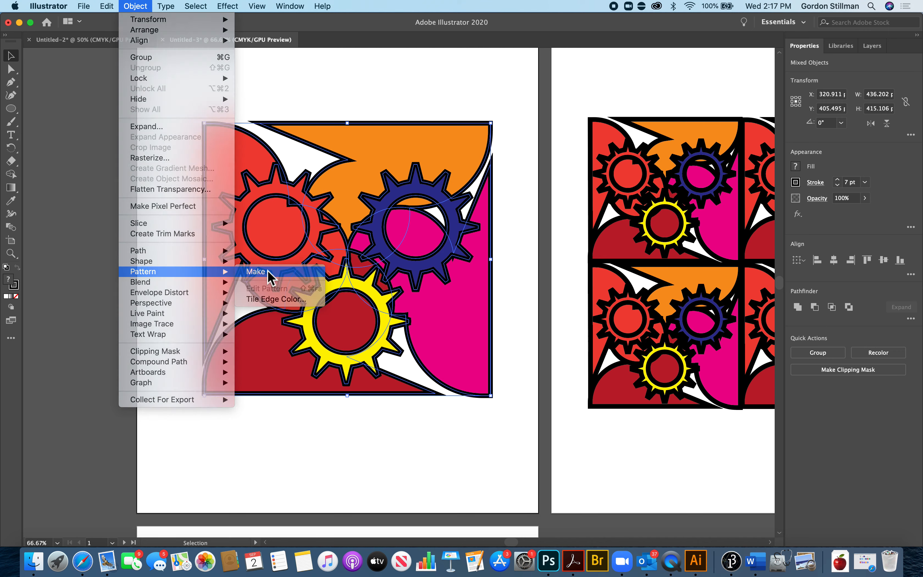
{"action": "left_click", "coordinate": [267, 271]}
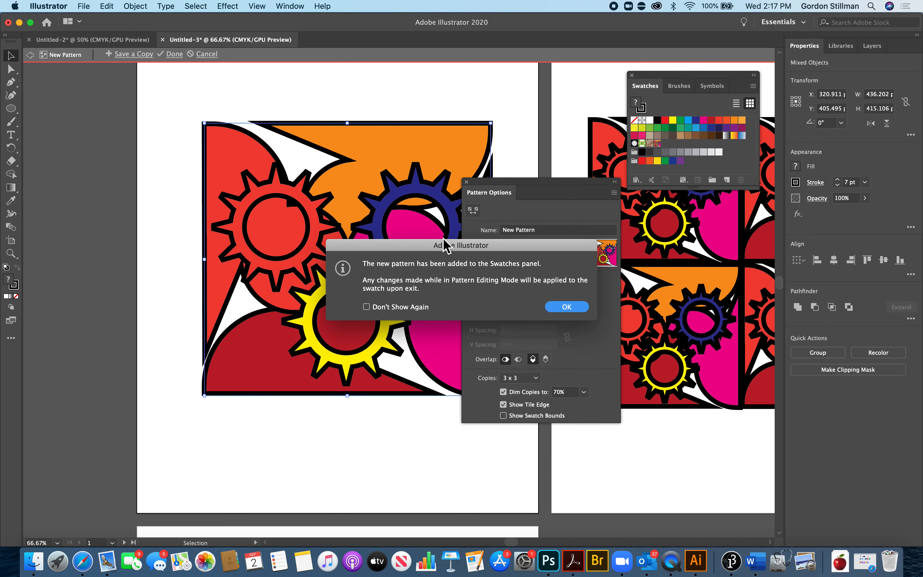
{"action": "left_click_drag", "start_coordinate": [443, 238], "coordinate": [417, 232]}
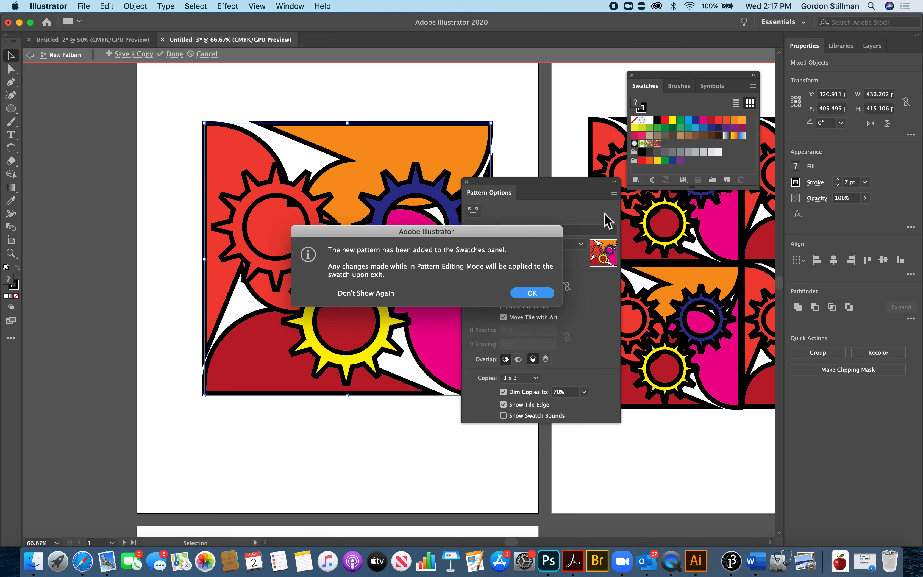
{"action": "left_click", "coordinate": [548, 292]}
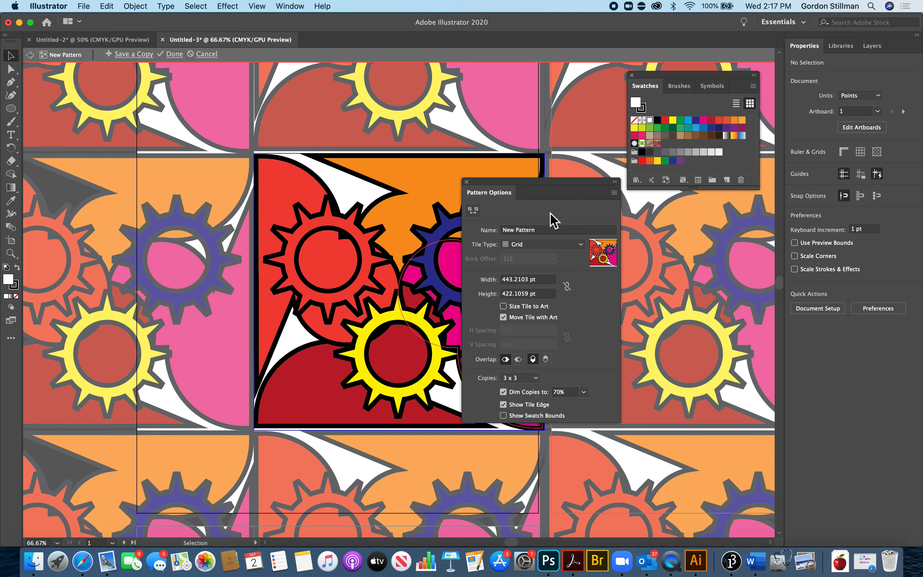
Move the Pattern Options panel clear of the central tile and set the tile type to Brick by Row.
{"action": "key", "text": "super+minus"}
{"action": "key", "text": "super+minus"}
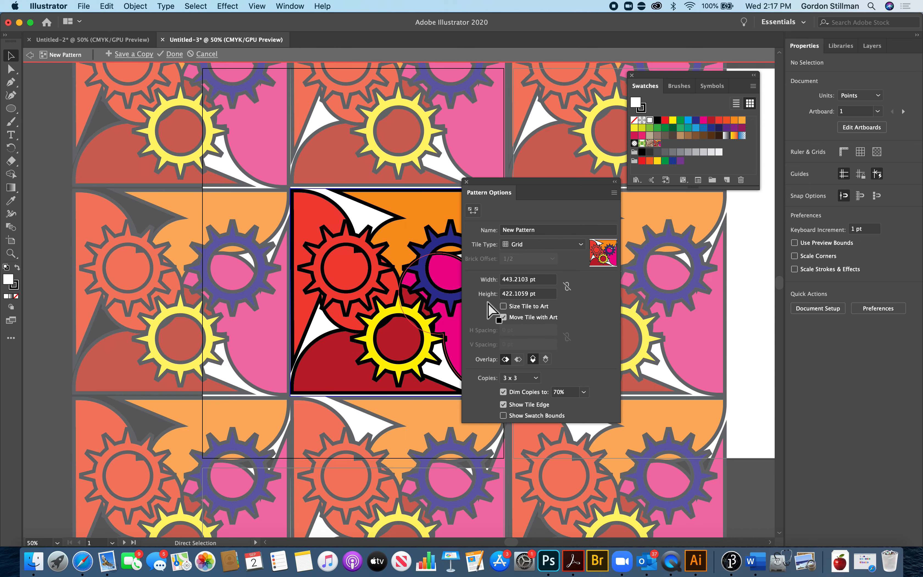
{"action": "left_click_drag", "start_coordinate": [527, 179], "coordinate": [669, 232]}
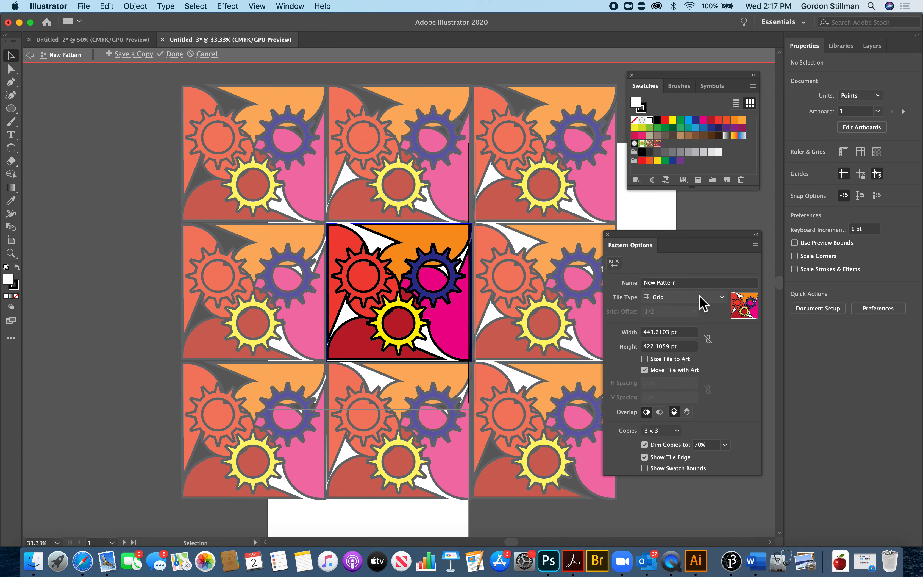
{"action": "left_click", "coordinate": [703, 303]}
{"action": "left_click", "coordinate": [696, 318]}
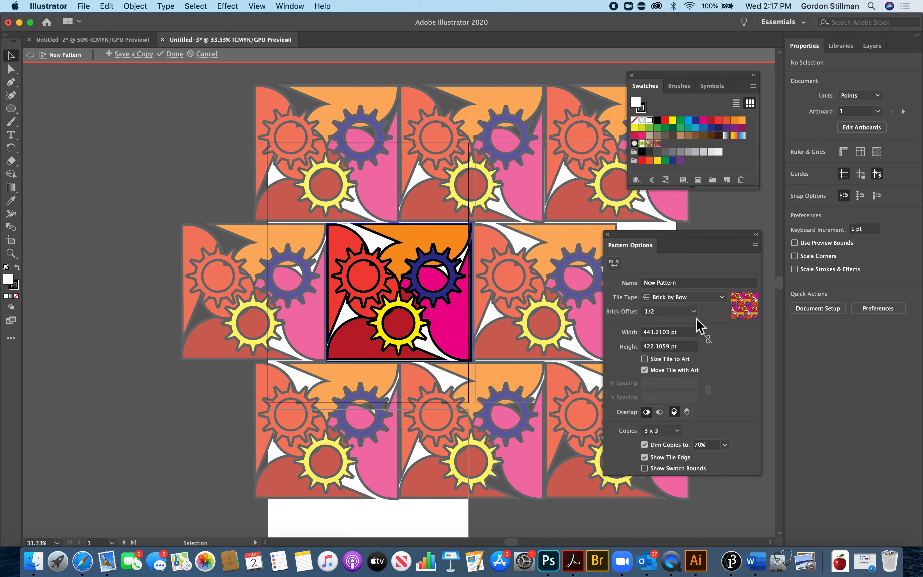
Try a brick offset of 1/4 on the tile rows and settle on an offset of 2/5.
{"action": "left_click", "coordinate": [687, 311]}
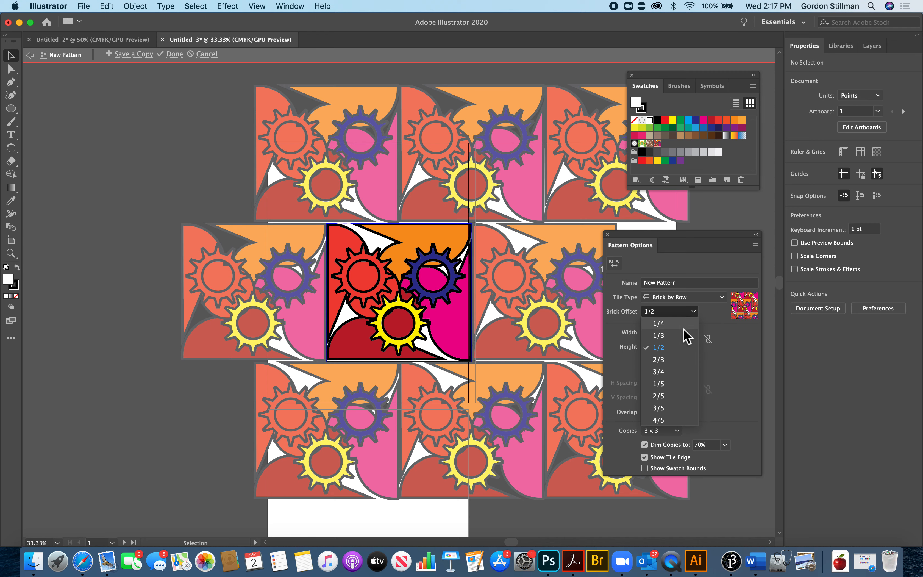
{"action": "left_click", "coordinate": [682, 324]}
{"action": "left_click", "coordinate": [686, 313]}
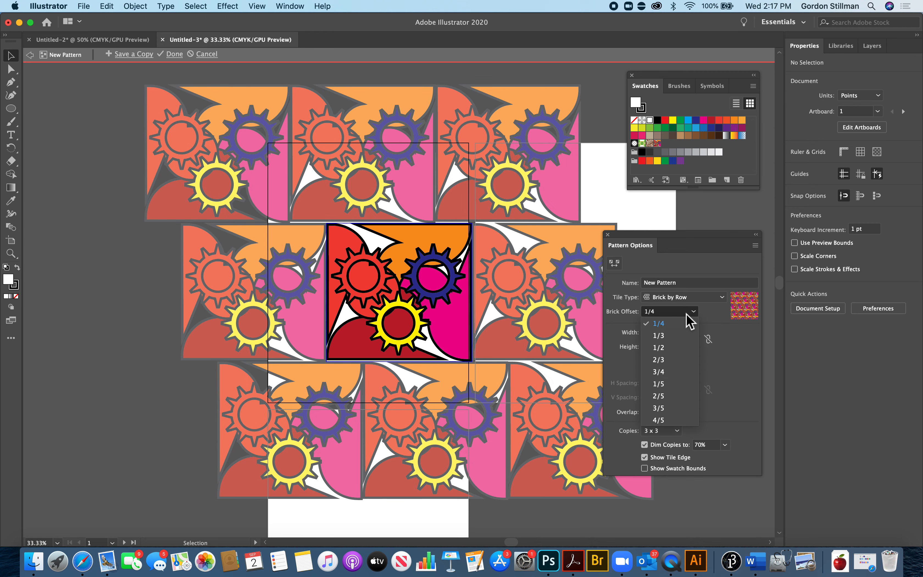
{"action": "left_click", "coordinate": [674, 395]}
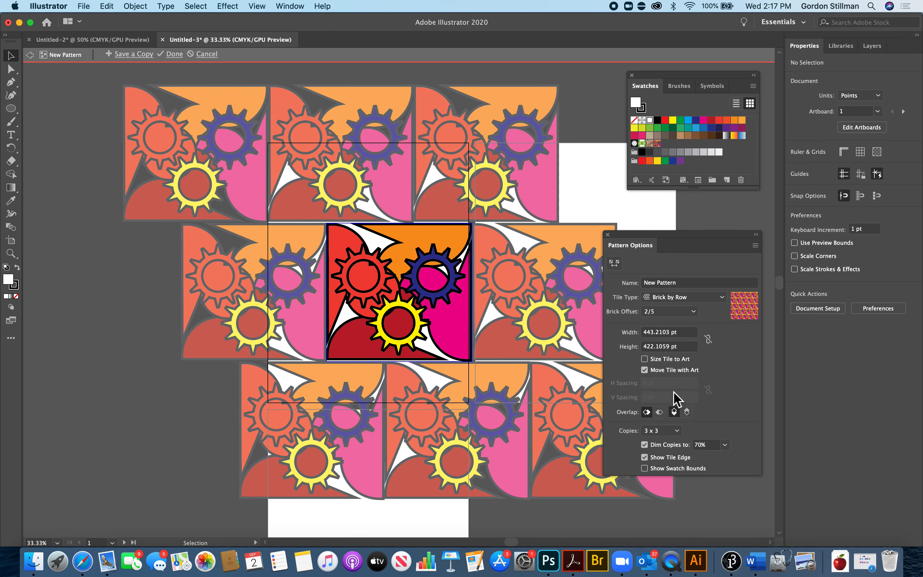
Set the pattern's tile type to Brick by Column and its preview to 7 x 5 copies.
{"action": "left_click", "coordinate": [690, 297]}
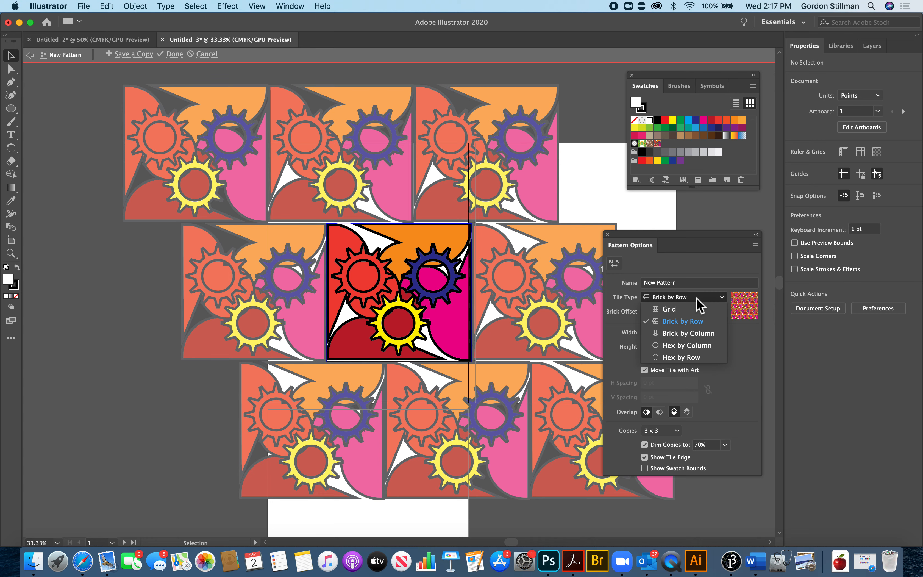
{"action": "left_click", "coordinate": [688, 333]}
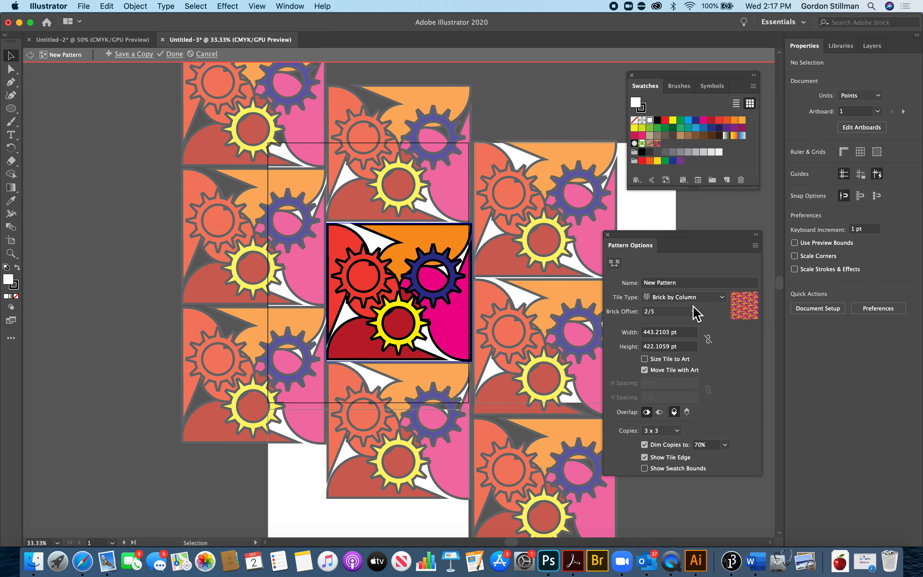
{"action": "left_click", "coordinate": [665, 430]}
{"action": "left_click", "coordinate": [673, 424]}
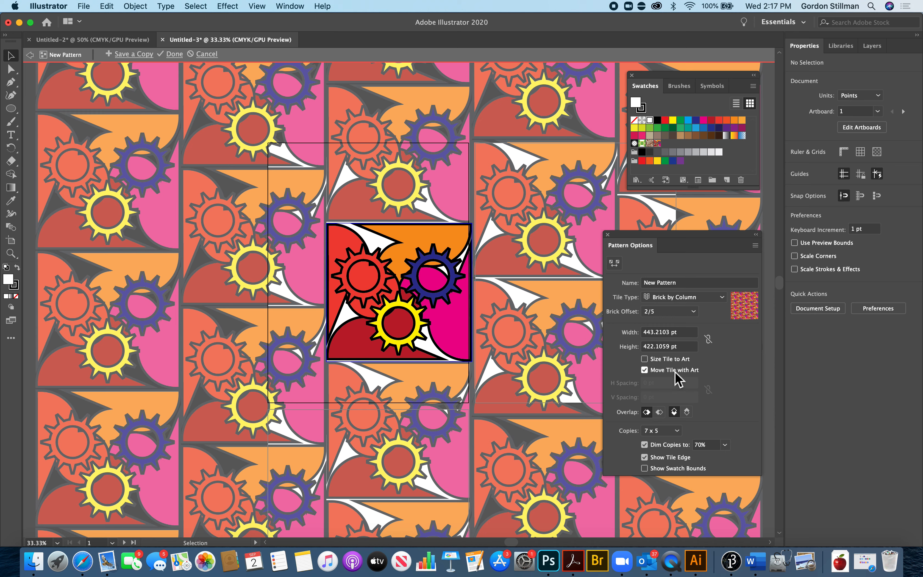
Size the tile to the art and widen the gaps between columns by raising the horizontal spacing to 26 pt.
{"action": "left_click", "coordinate": [657, 359]}
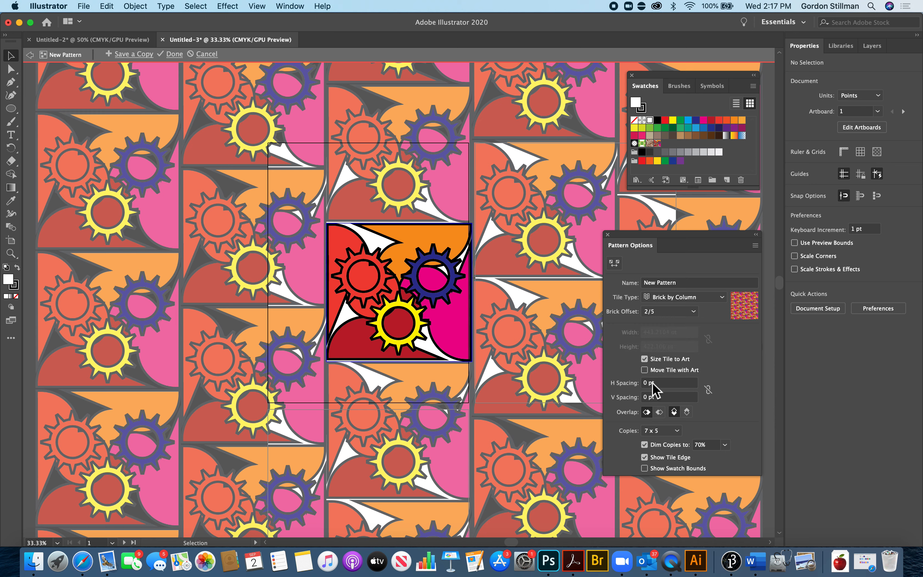
{"action": "left_click", "coordinate": [648, 383]}
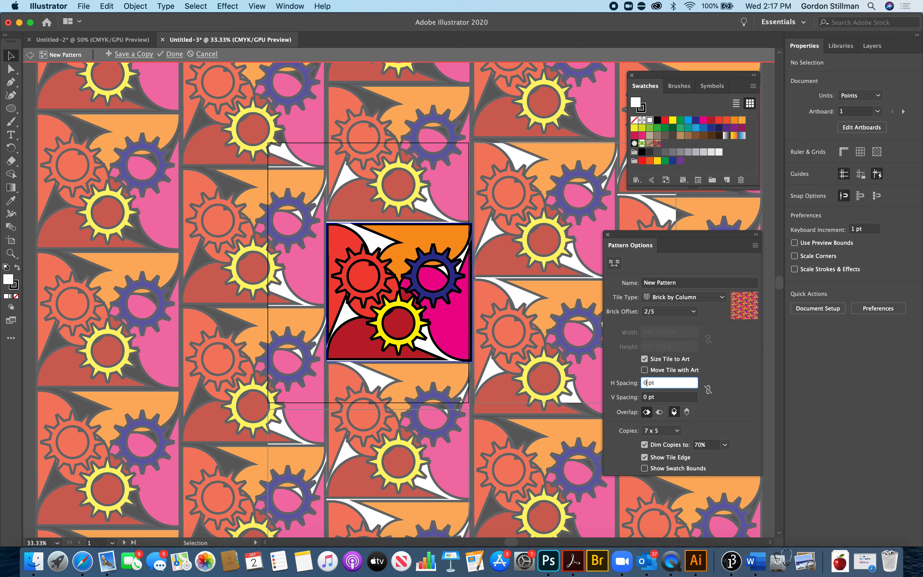
{"action": "key", "text": "Up"}
{"action": "key", "text": "Up"}
{"action": "key", "text": "Up"}
{"action": "key", "text": "Up"}
{"action": "key", "text": "Up"}
{"action": "key", "text": "Up"}
{"action": "key", "text": "Up"}
{"action": "key", "text": "Up"}
{"action": "key", "text": "Up"}
{"action": "key", "text": "Up"}
{"action": "key", "text": "Up"}
{"action": "key", "text": "Up"}
{"action": "key", "text": "Up"}
{"action": "key", "text": "Up"}
{"action": "key", "text": "Up"}
{"action": "key", "text": "Up"}
{"action": "key", "text": "Up"}
{"action": "key", "text": "Up"}
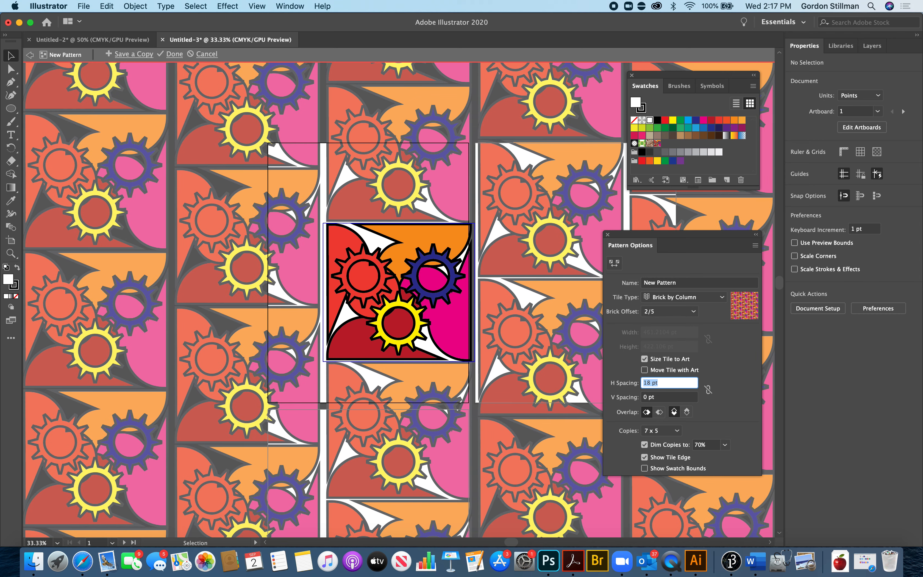
{"action": "key", "text": "Up"}
{"action": "key", "text": "Up"}
{"action": "key", "text": "Up"}
{"action": "key", "text": "Up"}
{"action": "key", "text": "Up"}
{"action": "key", "text": "Up"}
{"action": "key", "text": "Up"}
{"action": "key", "text": "Up"}
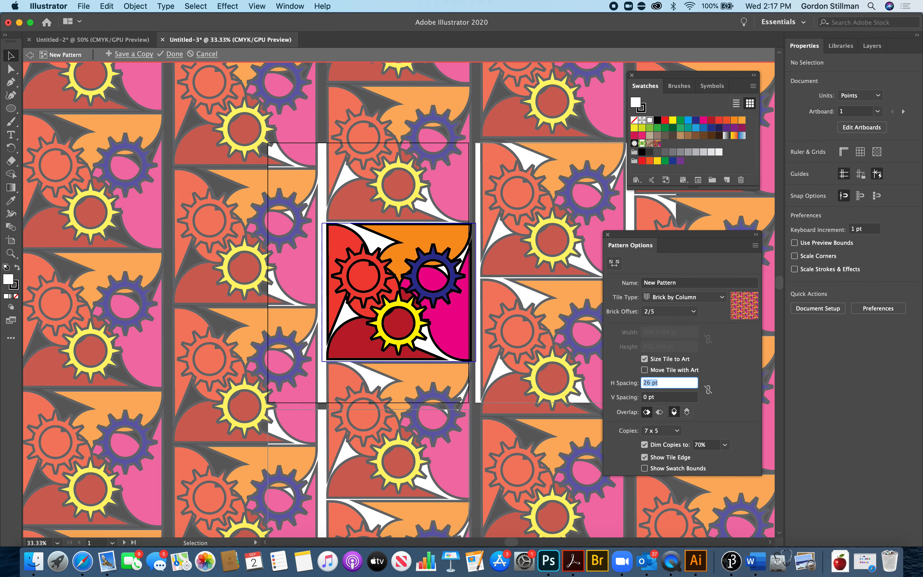
Lower the horizontal spacing to -62 pt so that neighbouring tile columns overlap.
{"action": "key", "text": "Down"}
{"action": "key", "text": "Down"}
{"action": "key", "text": "Down"}
{"action": "key", "text": "Down"}
{"action": "key", "text": "Down"}
{"action": "key", "text": "Down"}
{"action": "key", "text": "Down"}
{"action": "key", "text": "Down"}
{"action": "key", "text": "Down"}
{"action": "key", "text": "Down"}
{"action": "key", "text": "Down"}
{"action": "key", "text": "Down"}
{"action": "key", "text": "Down"}
{"action": "key", "text": "Down"}
{"action": "key", "text": "Down"}
{"action": "key", "text": "Down"}
{"action": "key", "text": "Down"}
{"action": "key", "text": "Down"}
{"action": "key", "text": "Down"}
{"action": "key", "text": "Down"}
{"action": "key", "text": "Down"}
{"action": "key", "text": "Down"}
{"action": "key", "text": "Down"}
{"action": "key", "text": "Down"}
{"action": "key", "text": "Down"}
{"action": "key", "text": "Down"}
{"action": "key", "text": "Down"}
{"action": "key", "text": "Down"}
{"action": "key", "text": "Down"}
{"action": "key", "text": "Down"}
{"action": "key", "text": "Down"}
{"action": "key", "text": "Down"}
{"action": "key", "text": "Down"}
{"action": "key", "text": "Down"}
{"action": "key", "text": "Down"}
{"action": "key", "text": "Down"}
{"action": "key", "text": "Down"}
{"action": "key", "text": "Down"}
{"action": "key", "text": "Down"}
{"action": "key", "text": "Down"}
{"action": "key", "text": "Down"}
{"action": "key", "text": "Down"}
{"action": "key", "text": "Down"}
{"action": "key", "text": "Down"}
{"action": "key", "text": "Down"}
{"action": "key", "text": "Down"}
{"action": "key", "text": "Down"}
{"action": "key", "text": "Down"}
{"action": "key", "text": "Down"}
{"action": "key", "text": "Down"}
{"action": "key", "text": "Down"}
{"action": "key", "text": "Down"}
{"action": "key", "text": "Down"}
{"action": "key", "text": "Down"}
{"action": "key", "text": "Down"}
{"action": "key", "text": "Down"}
{"action": "key", "text": "Down"}
{"action": "key", "text": "Down"}
{"action": "key", "text": "Down"}
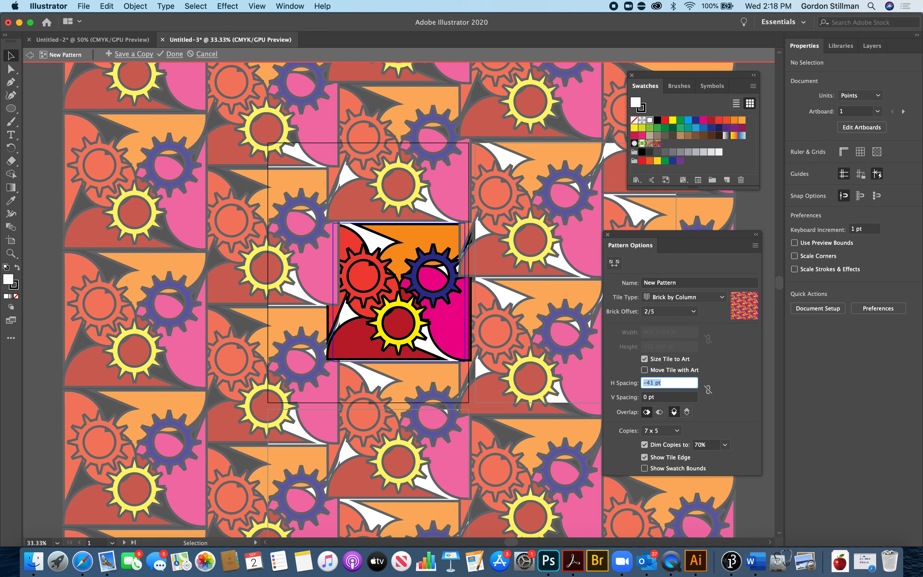
{"action": "key", "text": "Down"}
{"action": "key", "text": "Down"}
{"action": "key", "text": "Down"}
{"action": "key", "text": "Down"}
{"action": "key", "text": "Down"}
{"action": "key", "text": "Down"}
{"action": "key", "text": "Down"}
{"action": "key", "text": "Down"}
{"action": "key", "text": "Down"}
{"action": "key", "text": "Down"}
{"action": "key", "text": "Down"}
{"action": "key", "text": "Down"}
{"action": "key", "text": "Down"}
{"action": "key", "text": "Down"}
{"action": "key", "text": "Down"}
{"action": "key", "text": "Down"}
{"action": "key", "text": "Down"}
{"action": "key", "text": "Down"}
{"action": "key", "text": "Down"}
{"action": "key", "text": "Down"}
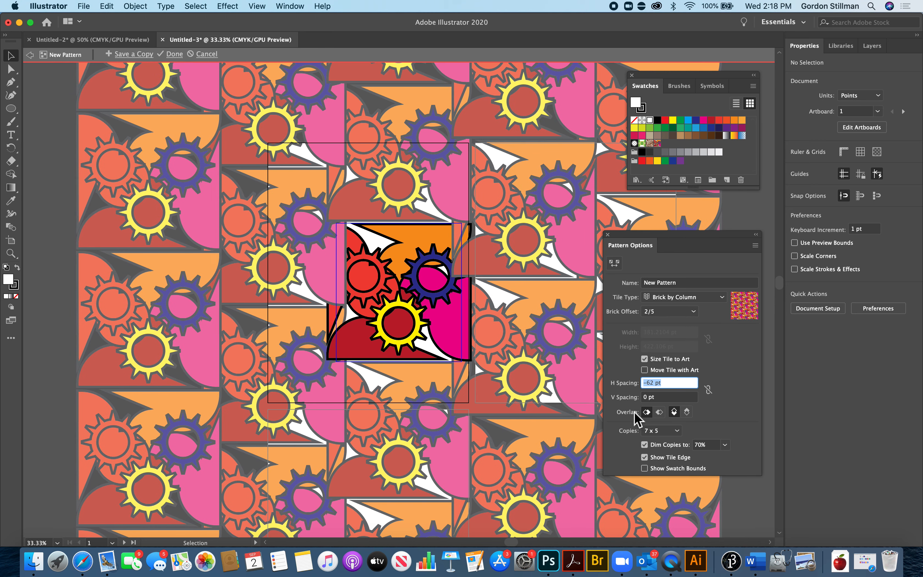
Lower the vertical spacing to -21 pt so that the tiles within each column overlap.
{"action": "key", "text": "Tab"}
{"action": "key", "text": "Down"}
{"action": "key", "text": "Down"}
{"action": "key", "text": "Down"}
{"action": "key", "text": "Down"}
{"action": "key", "text": "Down"}
{"action": "key", "text": "Down"}
{"action": "key", "text": "Down"}
{"action": "key", "text": "Down"}
{"action": "key", "text": "Down"}
{"action": "key", "text": "Down"}
{"action": "key", "text": "Down"}
{"action": "key", "text": "Down"}
{"action": "key", "text": "Down"}
{"action": "key", "text": "Down"}
{"action": "key", "text": "Down"}
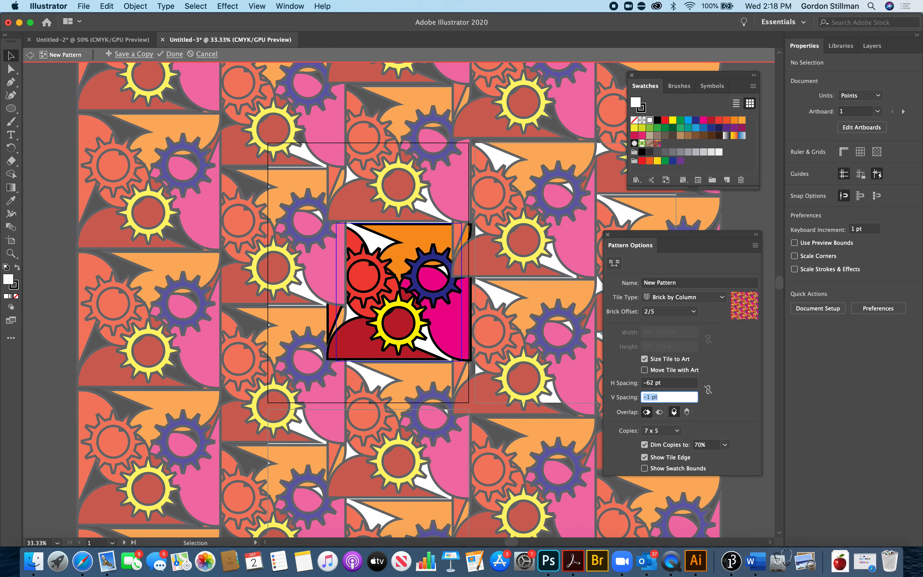
{"action": "key", "text": "Down"}
{"action": "key", "text": "Down"}
{"action": "key", "text": "Down"}
{"action": "key", "text": "Down"}
{"action": "key", "text": "Down"}
{"action": "key", "text": "Down"}
{"action": "key", "text": "Down"}
{"action": "key", "text": "Down"}
{"action": "key", "text": "Down"}
{"action": "key", "text": "Down"}
{"action": "key", "text": "Down"}
{"action": "key", "text": "Down"}
{"action": "key", "text": "Down"}
{"action": "key", "text": "Down"}
{"action": "key", "text": "Down"}
{"action": "key", "text": "Down"}
{"action": "key", "text": "Down"}
{"action": "key", "text": "Down"}
{"action": "key", "text": "Down"}
{"action": "key", "text": "Down"}
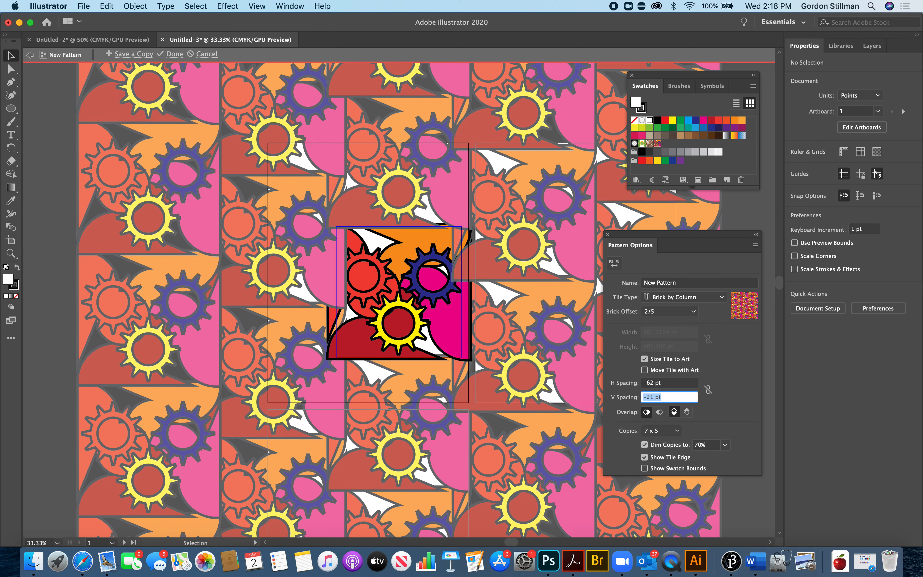
Lower the vertical spacing to -58 pt so the tiles overlap further, and finish editing the pattern to keep it as a swatch.
{"action": "key", "text": "Down"}
{"action": "key", "text": "Down"}
{"action": "key", "text": "Down"}
{"action": "key", "text": "Down"}
{"action": "key", "text": "Down"}
{"action": "key", "text": "Down"}
{"action": "key", "text": "Down"}
{"action": "key", "text": "Down"}
{"action": "key", "text": "Down"}
{"action": "key", "text": "Down"}
{"action": "key", "text": "Down"}
{"action": "key", "text": "Down"}
{"action": "key", "text": "Down"}
{"action": "key", "text": "Down"}
{"action": "key", "text": "Down"}
{"action": "key", "text": "Down"}
{"action": "key", "text": "Down"}
{"action": "key", "text": "Down"}
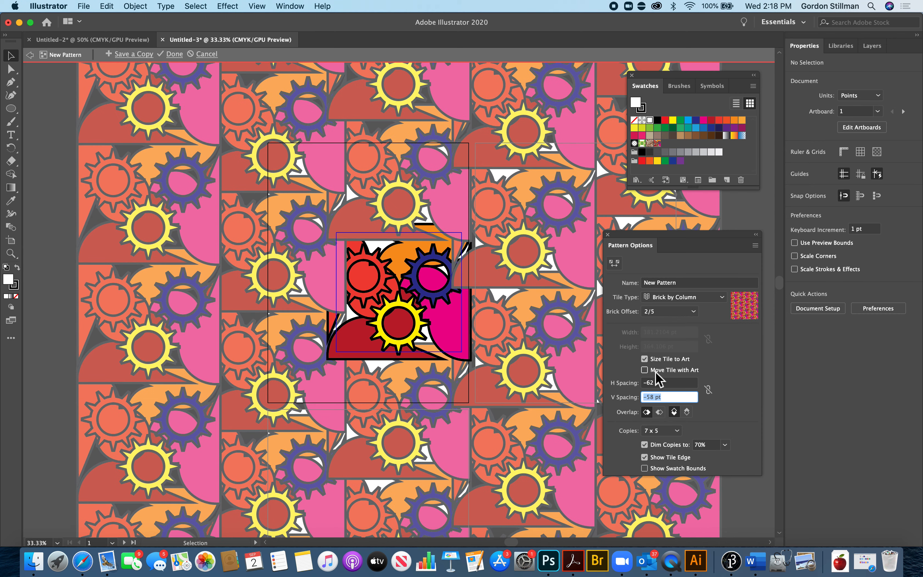
{"action": "left_click", "coordinate": [607, 235]}
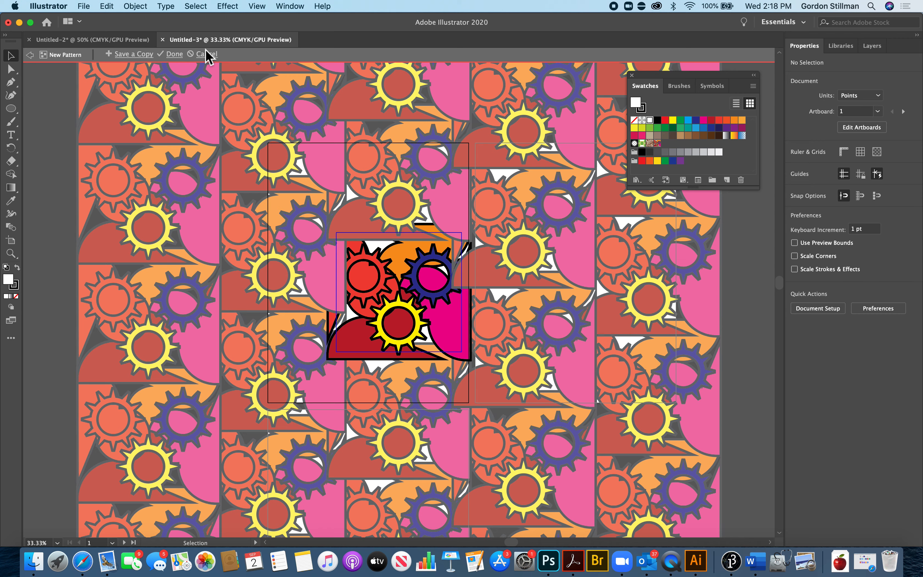
{"action": "left_click", "coordinate": [179, 57]}
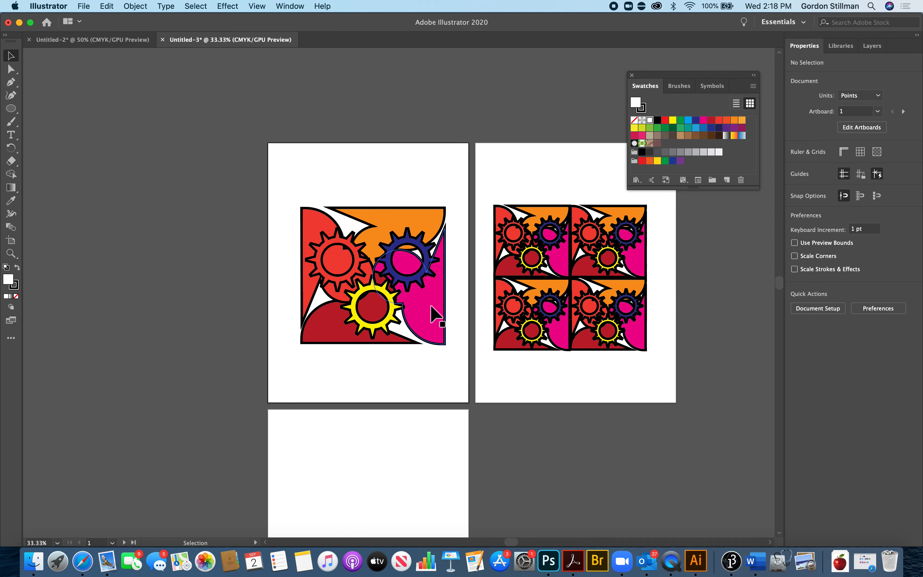
Draw a 612 x 792 pt rectangle that covers the whole empty third artboard.
{"action": "scroll", "coordinate": [432, 311], "scroll_direction": "down", "scroll_amount": 4}
{"action": "scroll", "coordinate": [435, 315], "scroll_direction": "down", "scroll_amount": 2}
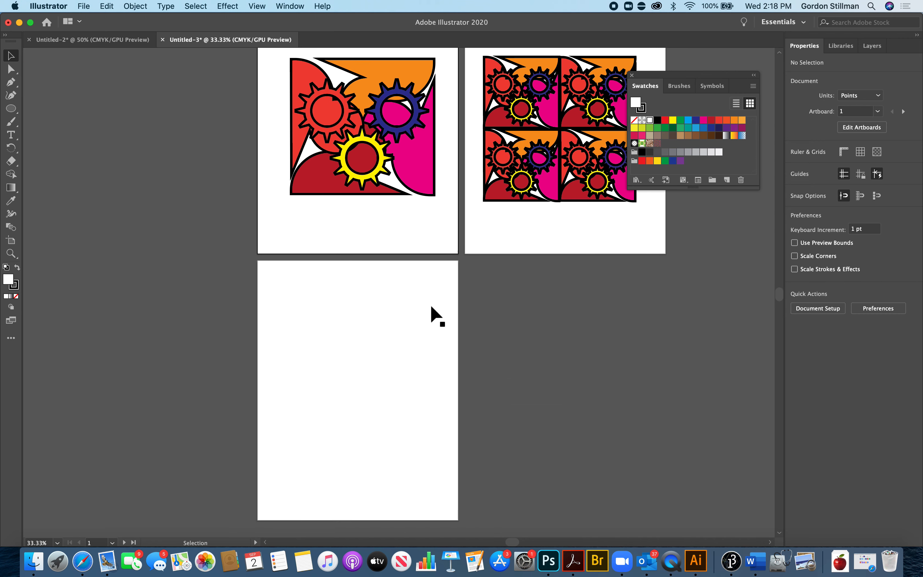
{"action": "left_click", "coordinate": [369, 319]}
{"action": "left_click_drag", "start_coordinate": [11, 108], "coordinate": [46, 108]}
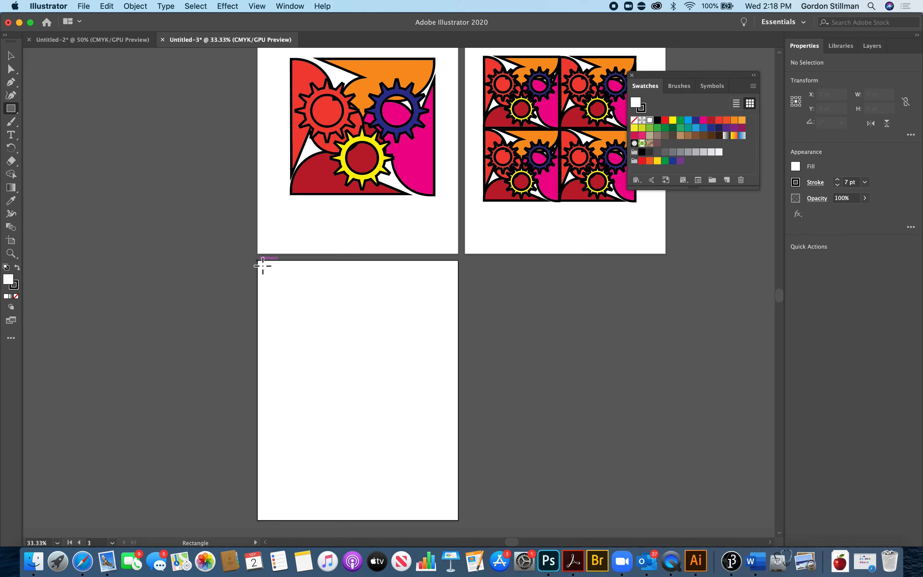
{"action": "left_click_drag", "start_coordinate": [259, 262], "coordinate": [460, 523]}
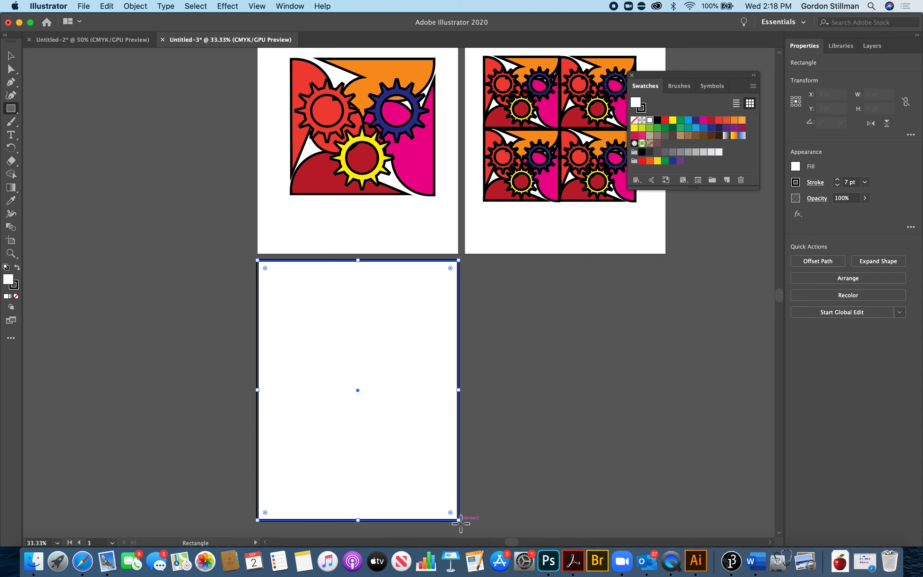
Fill the rectangle on the third artboard with the new gear pattern swatch.
{"action": "left_click", "coordinate": [796, 167]}
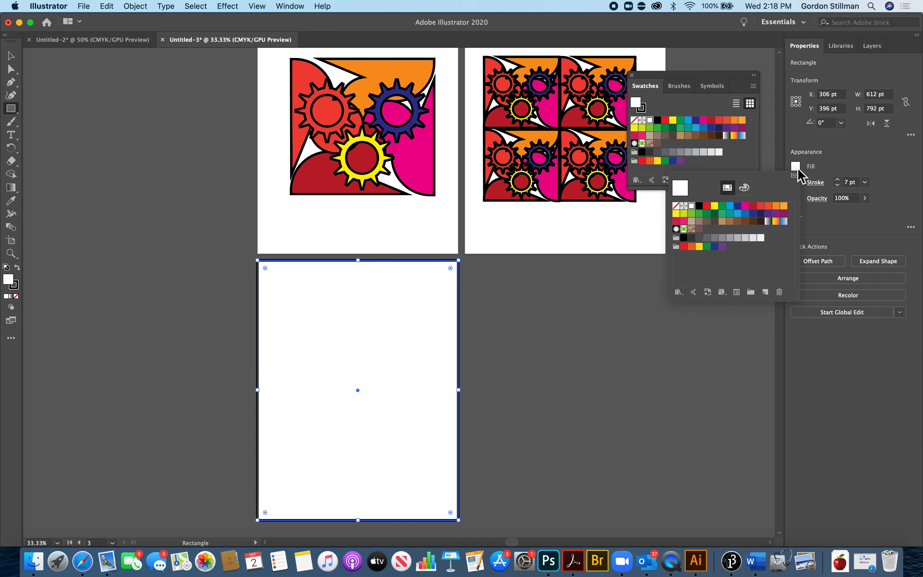
{"action": "left_click", "coordinate": [701, 229]}
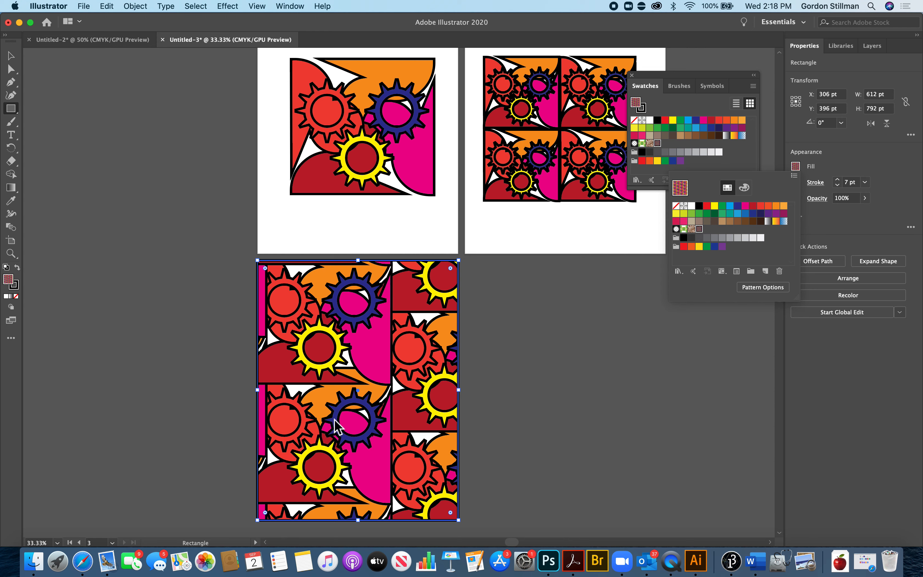
{"action": "left_click", "coordinate": [362, 146]}
{"action": "scroll", "coordinate": [364, 149], "scroll_direction": "up", "scroll_amount": 3}
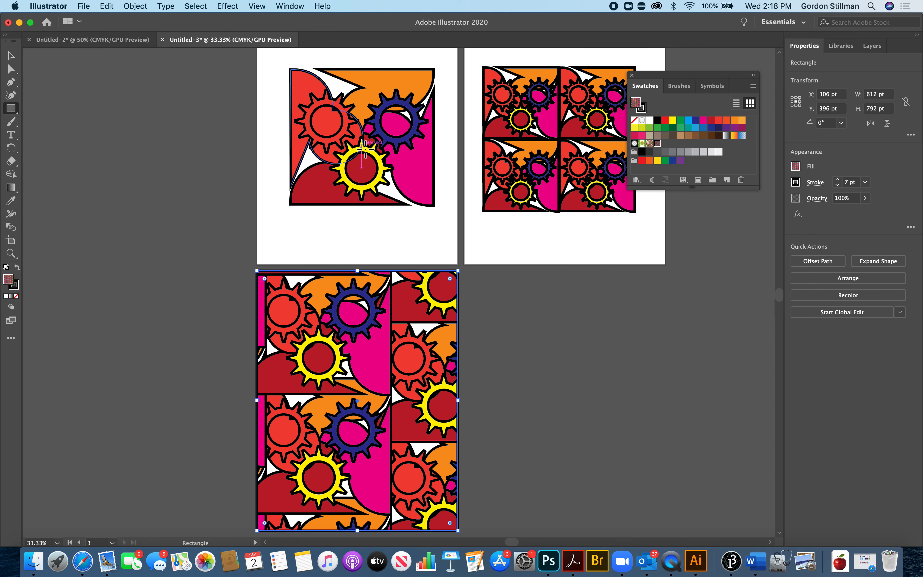
{"action": "scroll", "coordinate": [386, 216], "scroll_direction": "down", "scroll_amount": 5}
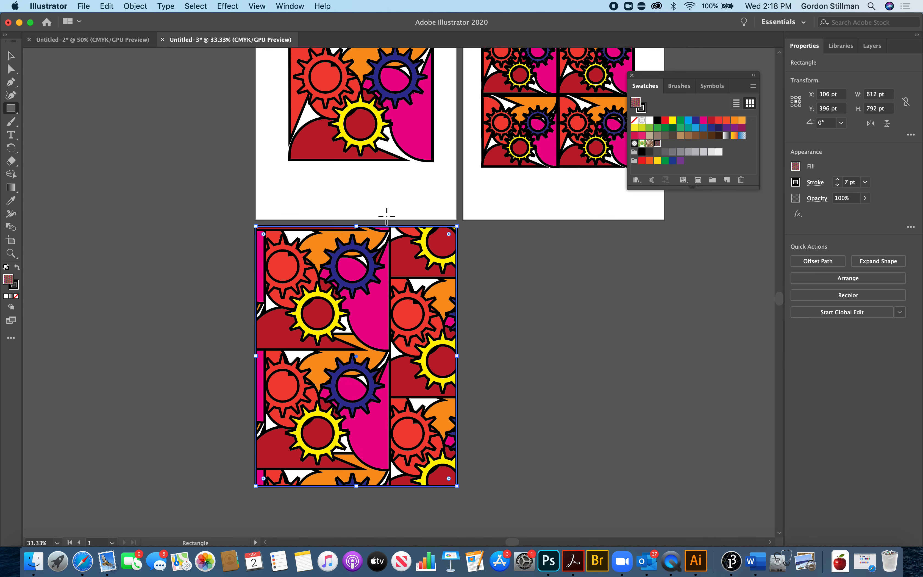